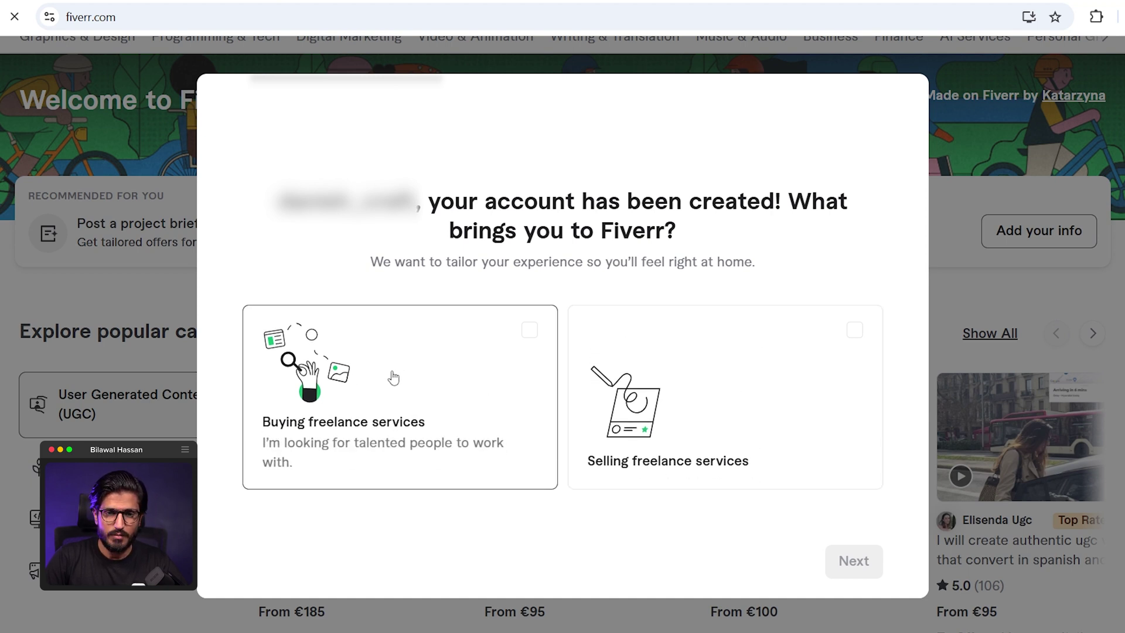
- Mark that you're on Fiverr for both buying and selling, for your primary job
{"action": "left_click", "coordinate": [392, 378]}
{"action": "left_click", "coordinate": [678, 388]}
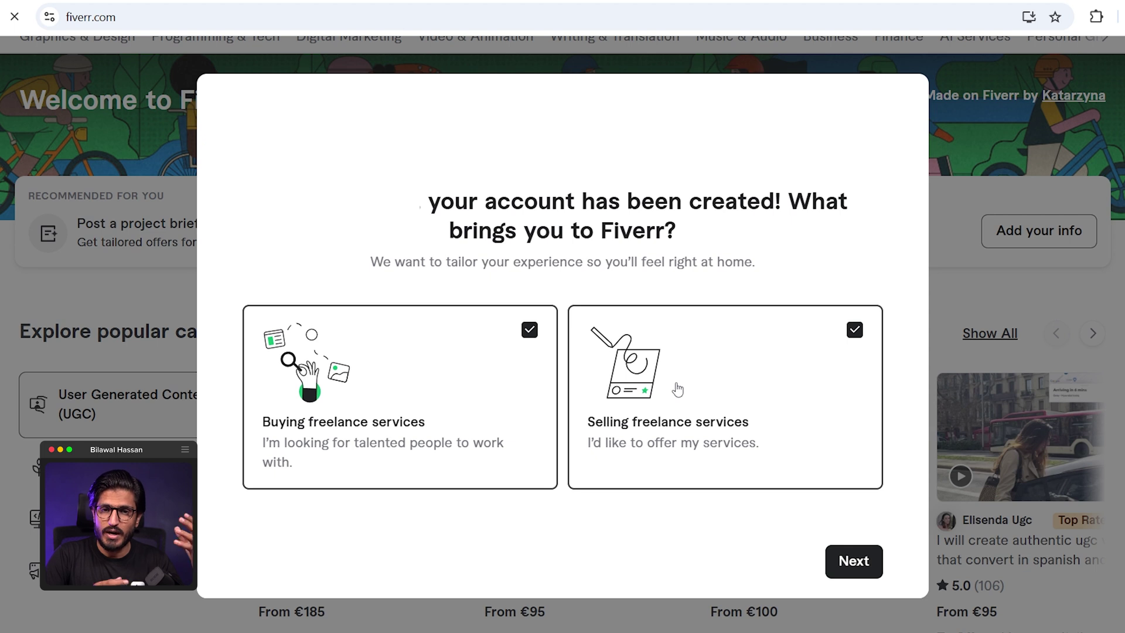
{"action": "left_click", "coordinate": [854, 562]}
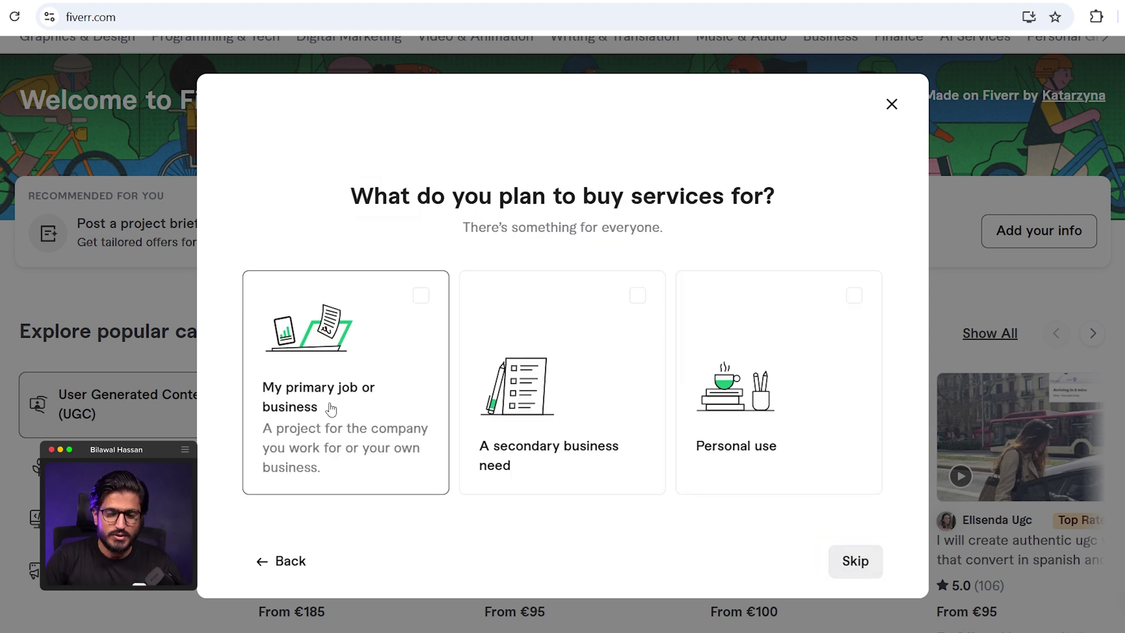
{"action": "left_click", "coordinate": [331, 409]}
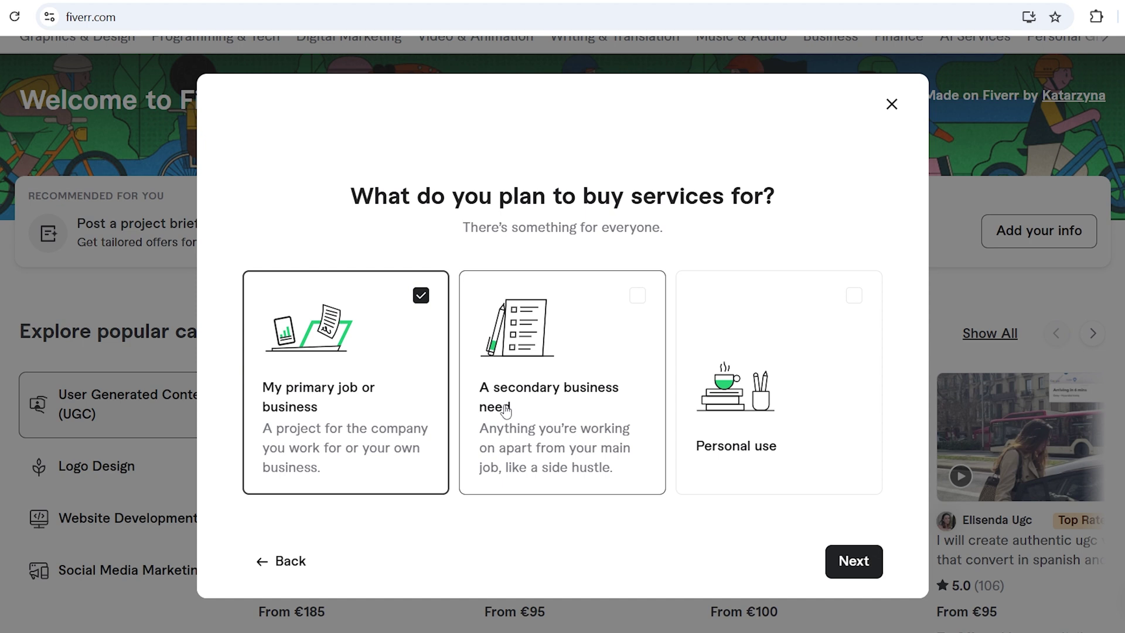
{"action": "left_click", "coordinate": [854, 561]}
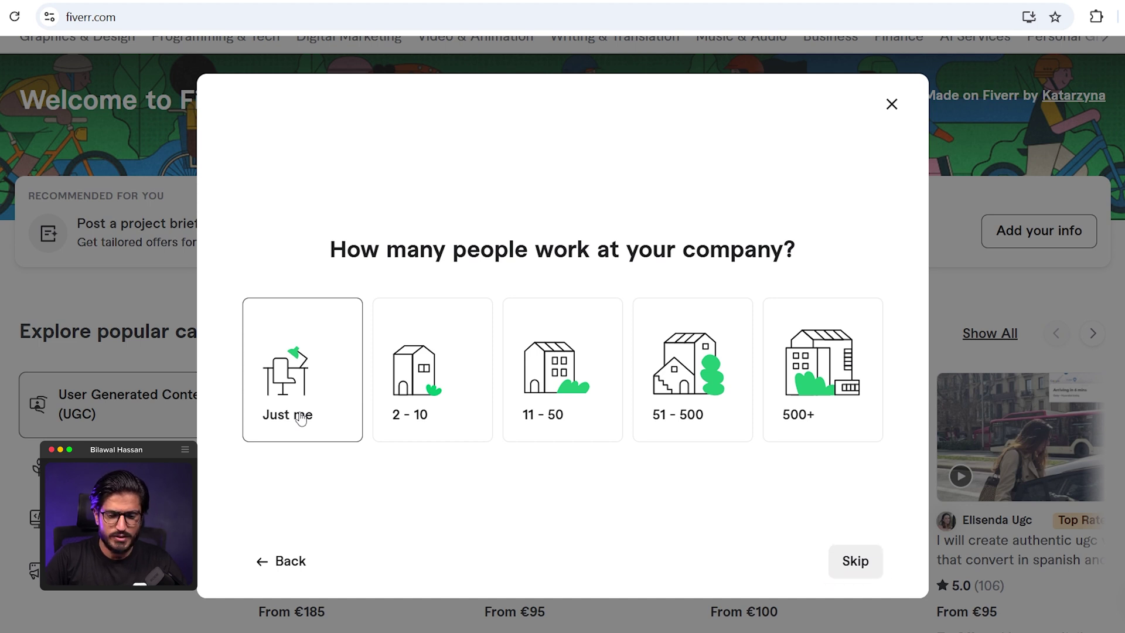
- Answer 'Just me' for company size and 'To start a project', then finish onboarding
{"action": "left_click", "coordinate": [301, 383]}
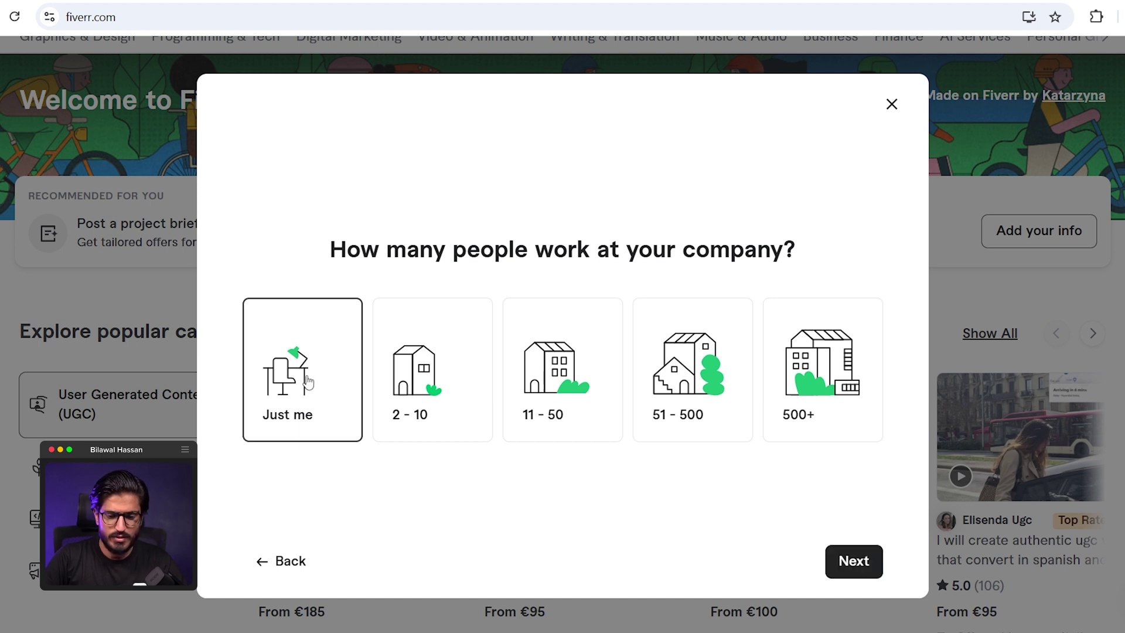
{"action": "left_click", "coordinate": [856, 561]}
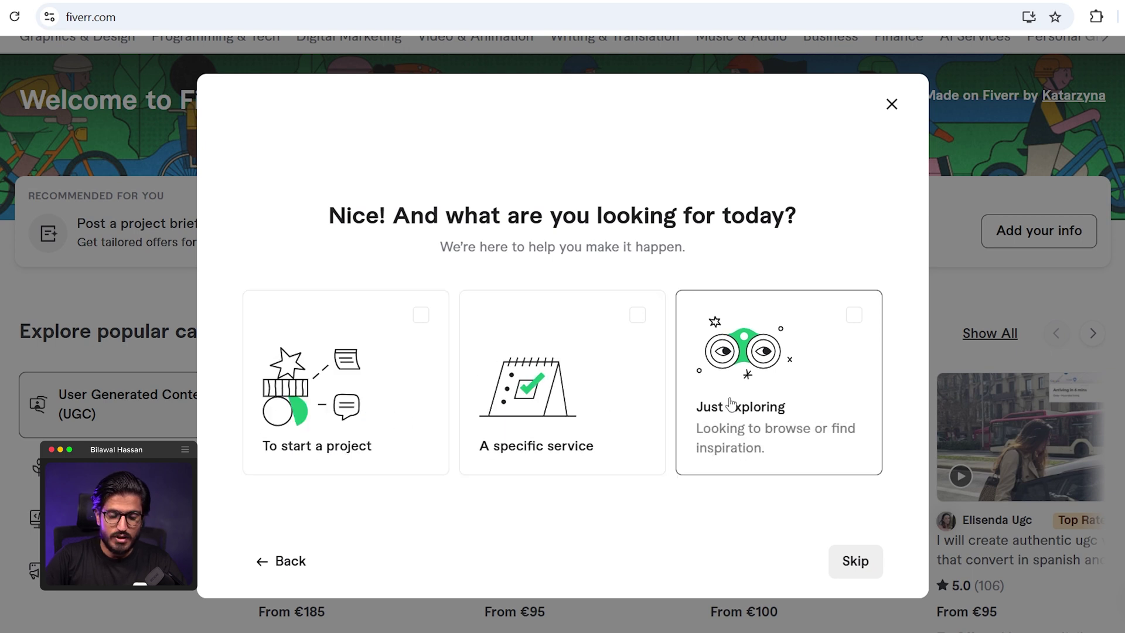
{"action": "left_click", "coordinate": [402, 371]}
{"action": "left_click", "coordinate": [851, 561]}
{"action": "left_click", "coordinate": [618, 557]}
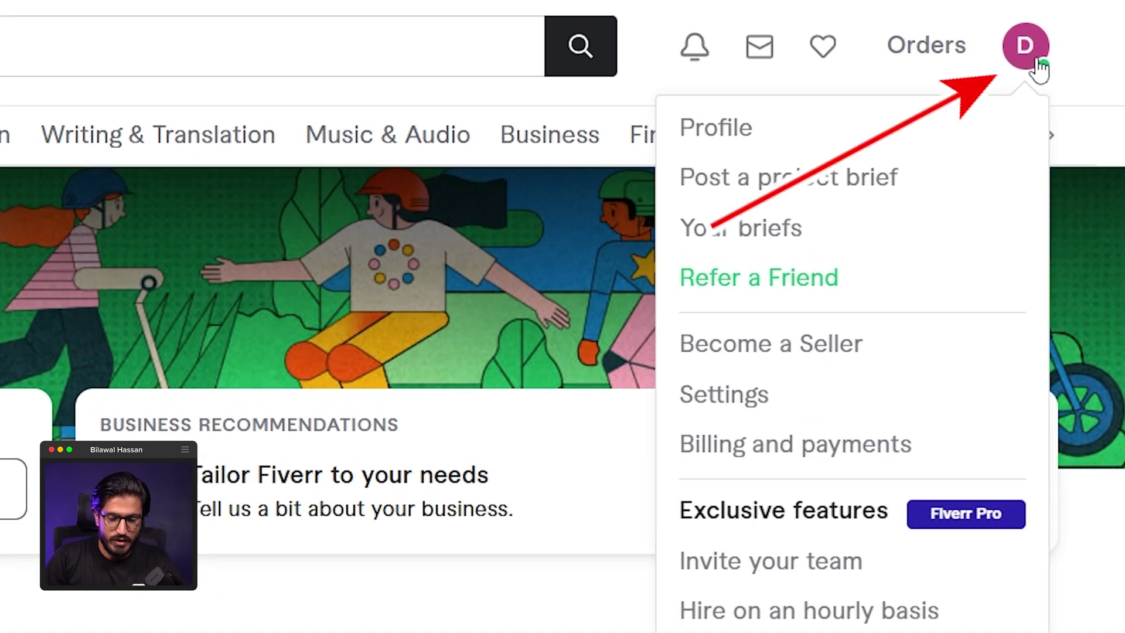
- Go to Profile and start 'Add details for your profile' from the checklist
{"action": "left_click", "coordinate": [717, 127]}
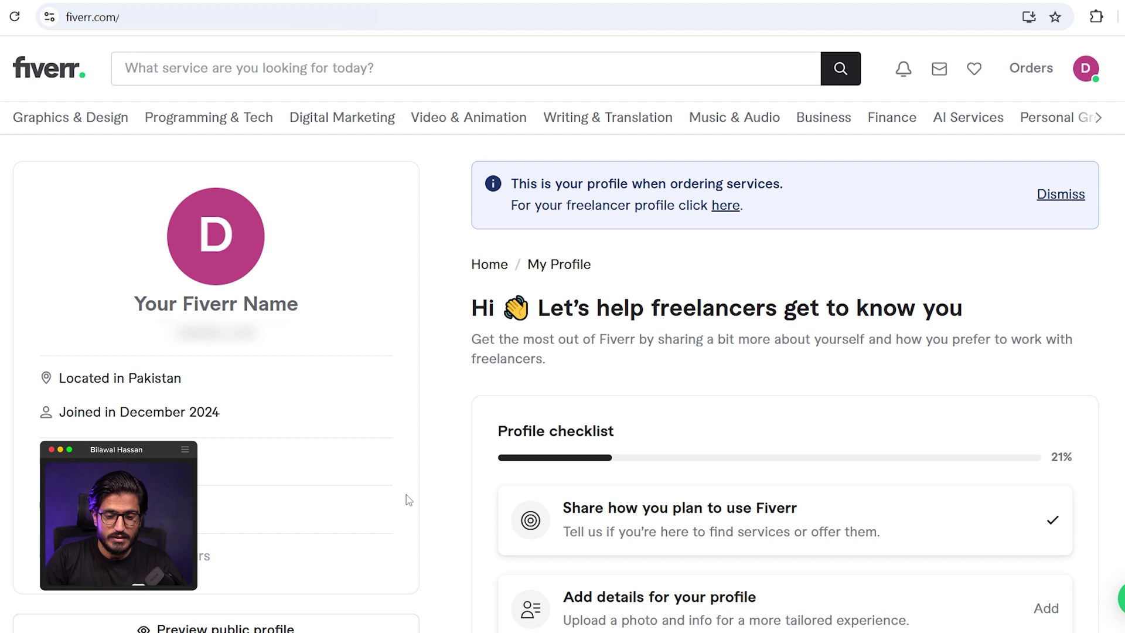
{"action": "scroll", "coordinate": [408, 499], "scroll_direction": "down", "scroll_amount": 5}
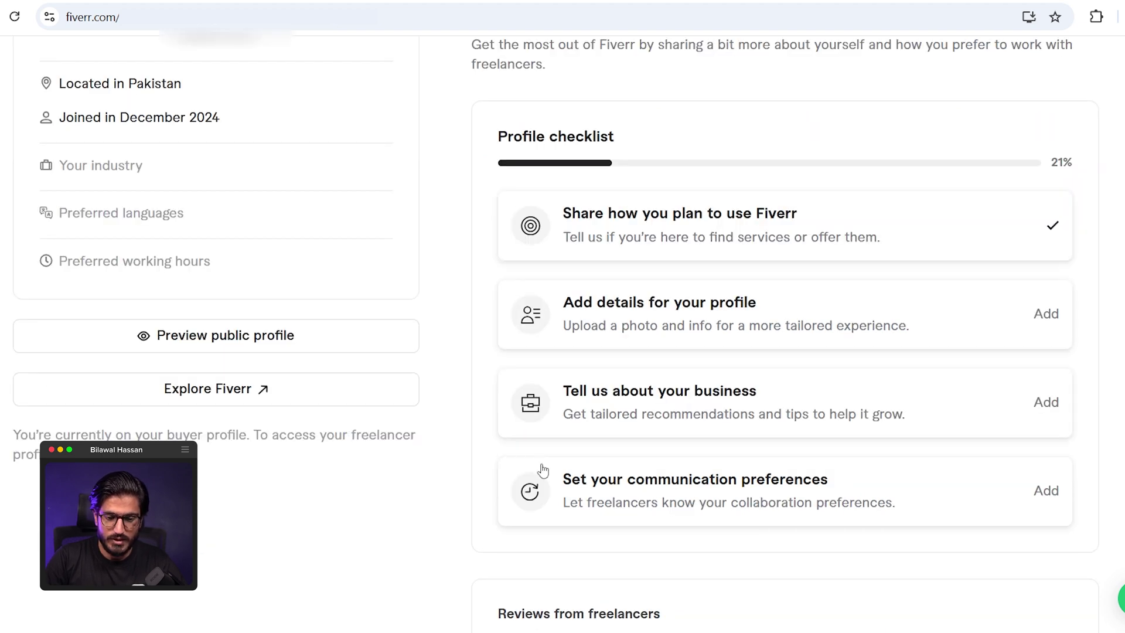
{"action": "left_click", "coordinate": [618, 313]}
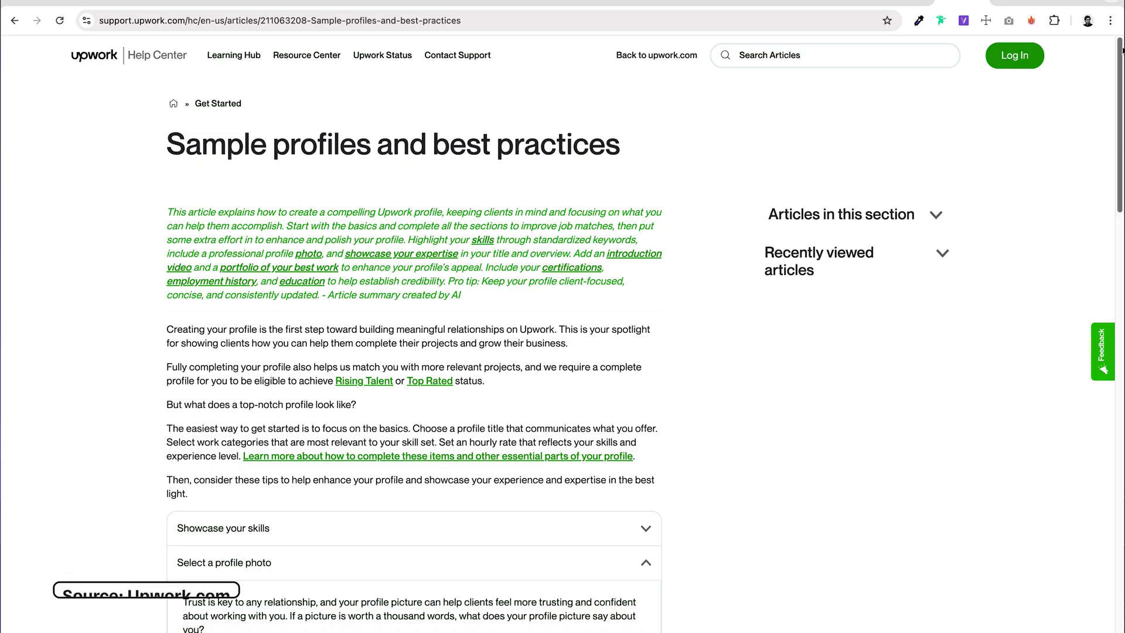
- Read through the Upwork article's profile photo tips and good and bad sample photos
{"action": "scroll", "coordinate": [586, 351], "scroll_direction": "down", "scroll_amount": 7}
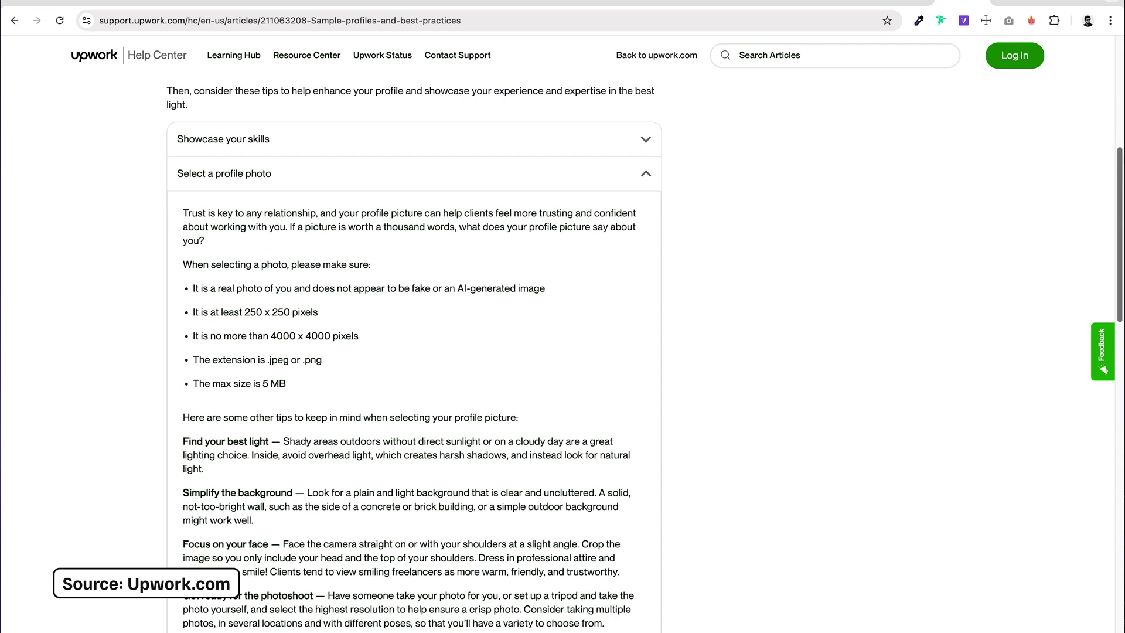
{"action": "scroll", "coordinate": [1034, 191], "scroll_direction": "down", "scroll_amount": 8}
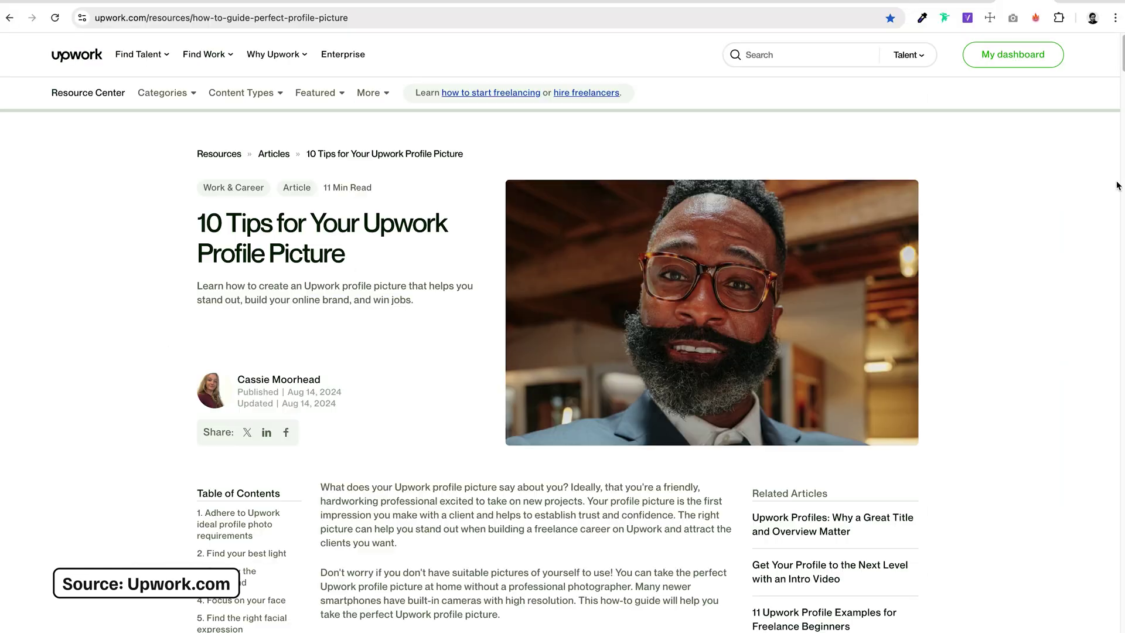
{"action": "scroll", "coordinate": [563, 351], "scroll_direction": "down", "scroll_amount": 15}
{"action": "scroll", "coordinate": [528, 373], "scroll_direction": "down", "scroll_amount": 20}
{"action": "scroll", "coordinate": [528, 372], "scroll_direction": "down", "scroll_amount": 20}
{"action": "scroll", "coordinate": [527, 372], "scroll_direction": "down", "scroll_amount": 20}
{"action": "scroll", "coordinate": [1115, 510], "scroll_direction": "down", "scroll_amount": 20}
{"action": "scroll", "coordinate": [1115, 509], "scroll_direction": "down", "scroll_amount": 10}
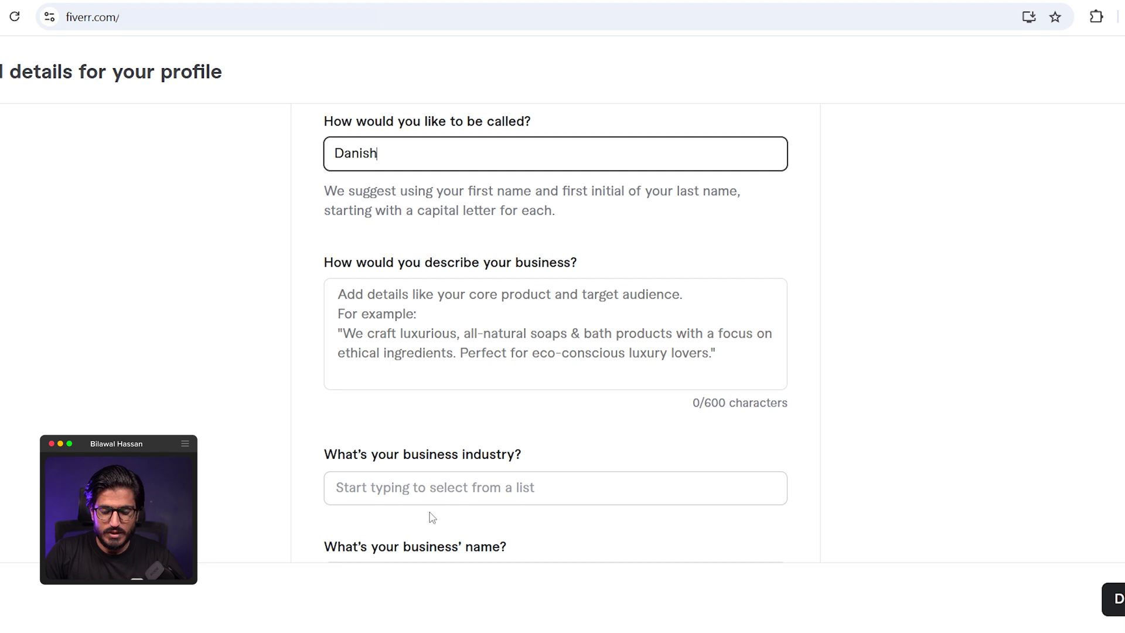
- Select the business industry field and save the profile details with Done
{"action": "left_click", "coordinate": [432, 491]}
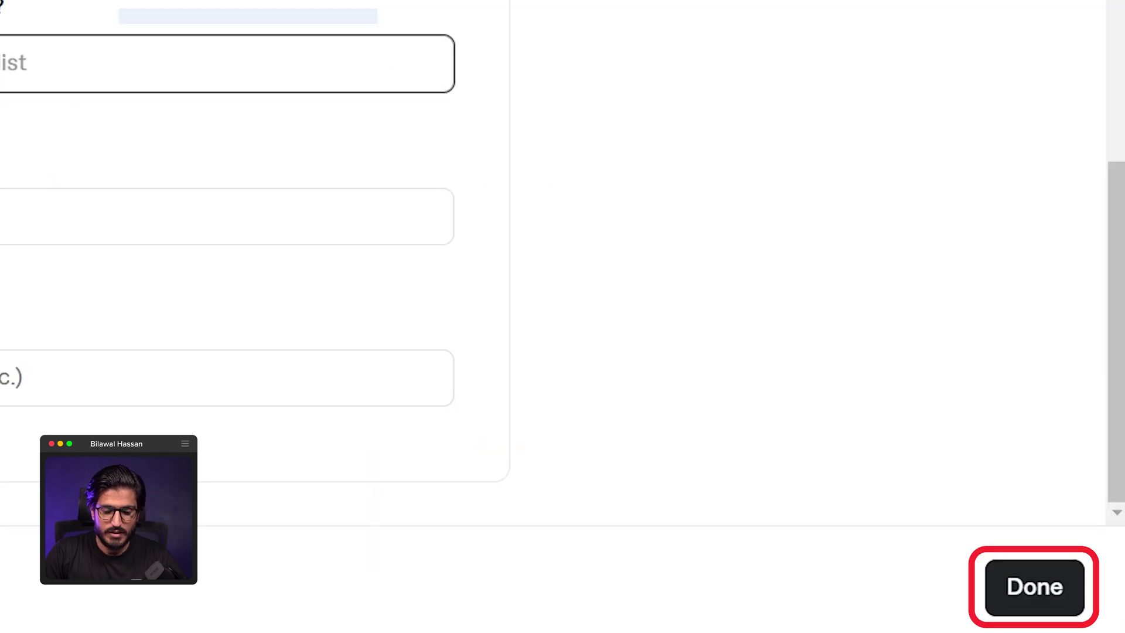
{"action": "left_click", "coordinate": [1036, 587]}
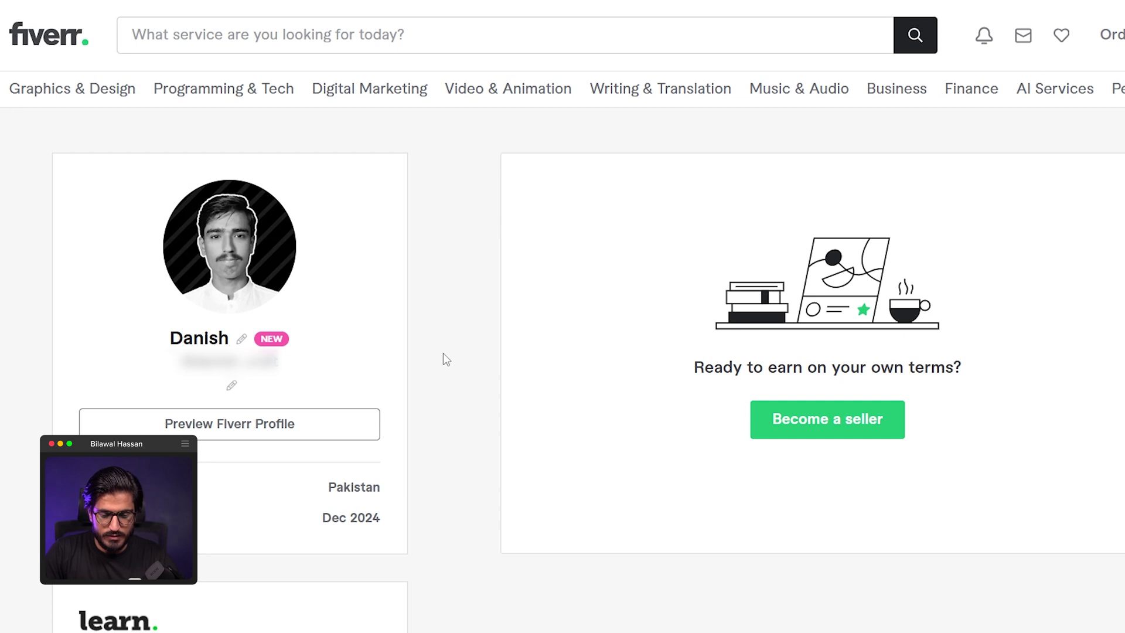
{"action": "scroll", "coordinate": [443, 353], "scroll_direction": "down", "scroll_amount": 1}
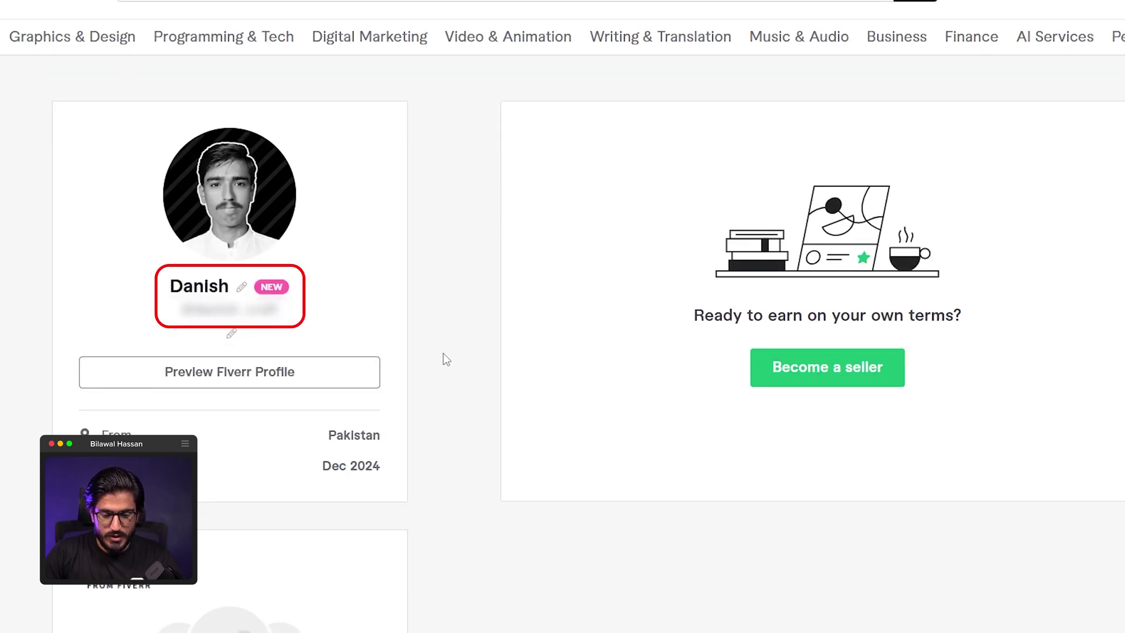
{"action": "scroll", "coordinate": [443, 353], "scroll_direction": "down", "scroll_amount": 15}
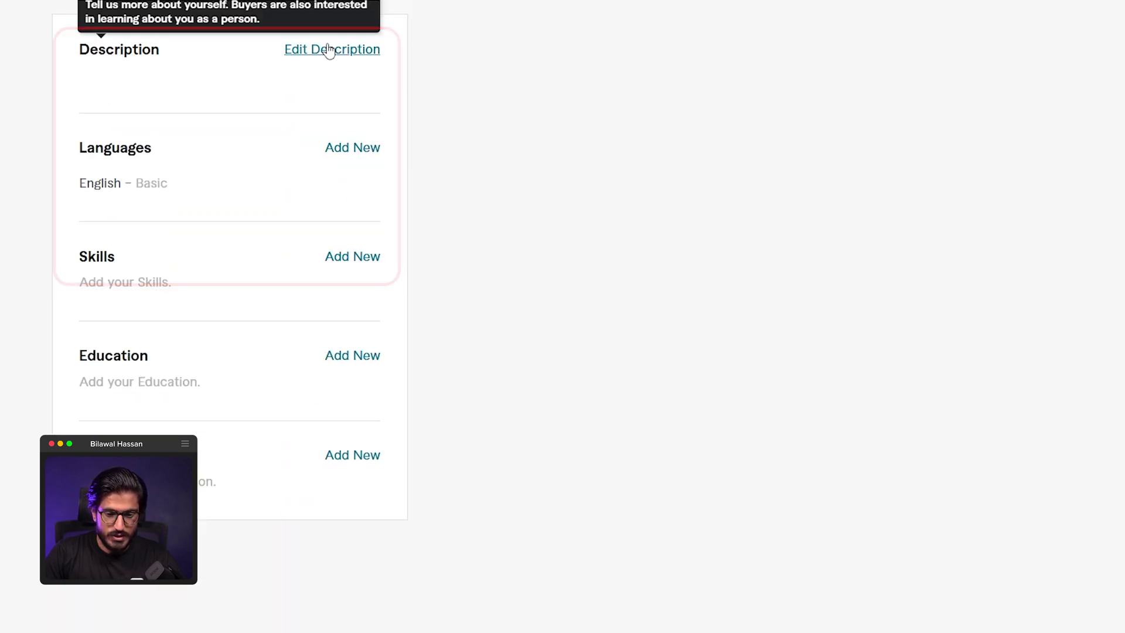
- Paste the video-editing description, correct its first word to 'Looking', and save it
{"action": "left_click", "coordinate": [329, 50]}
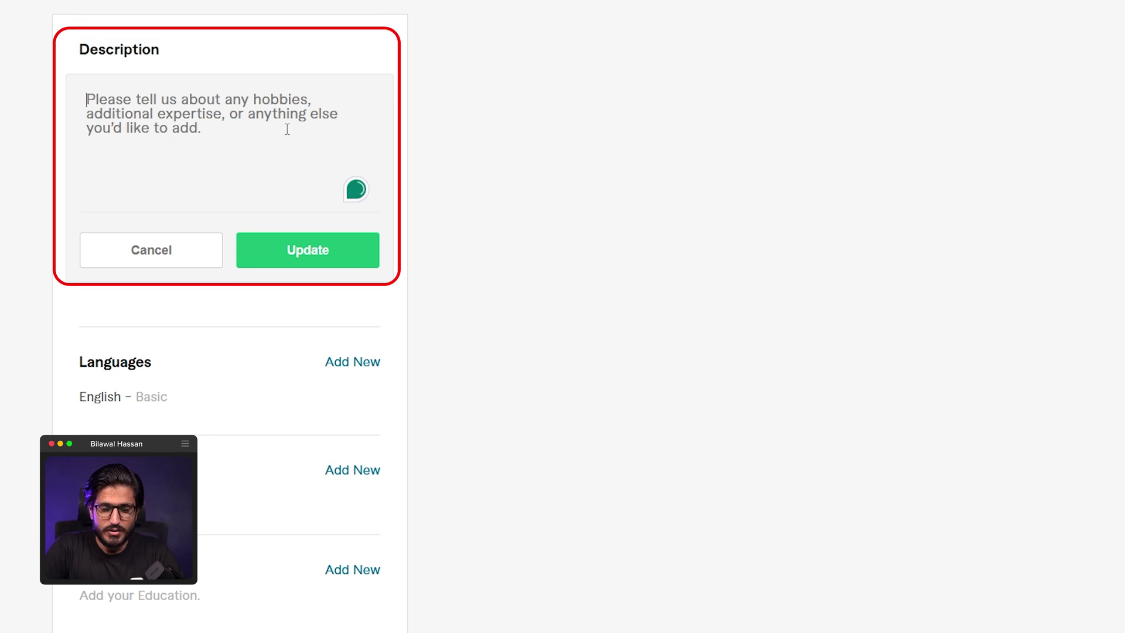
{"action": "key", "text": "ctrl+v"}
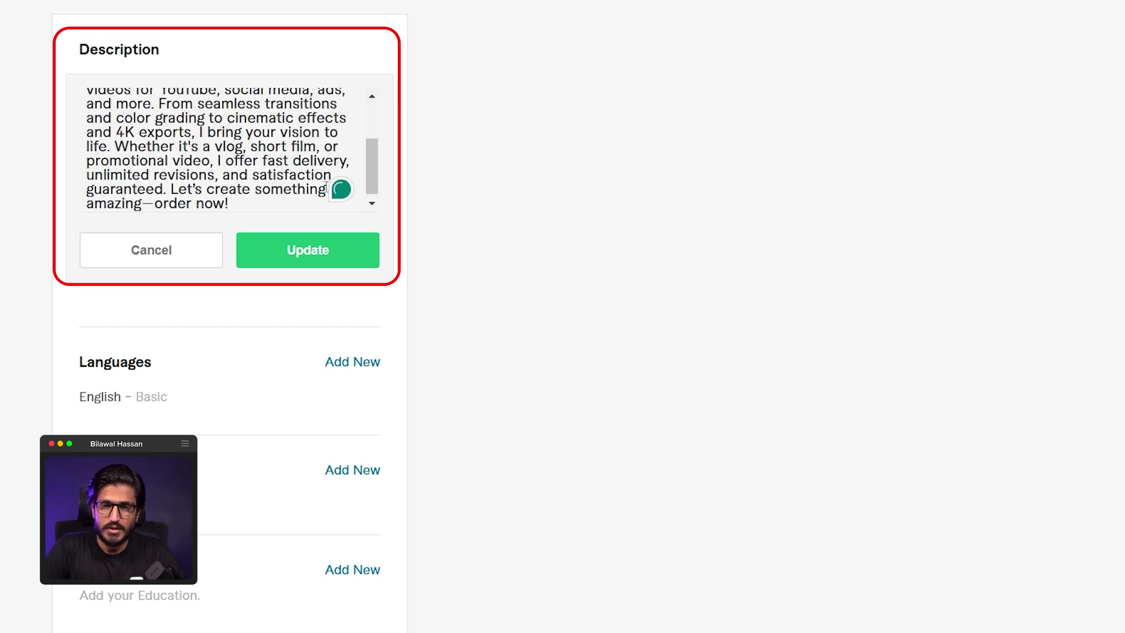
{"action": "scroll", "coordinate": [199, 165], "scroll_direction": "down", "scroll_amount": 1}
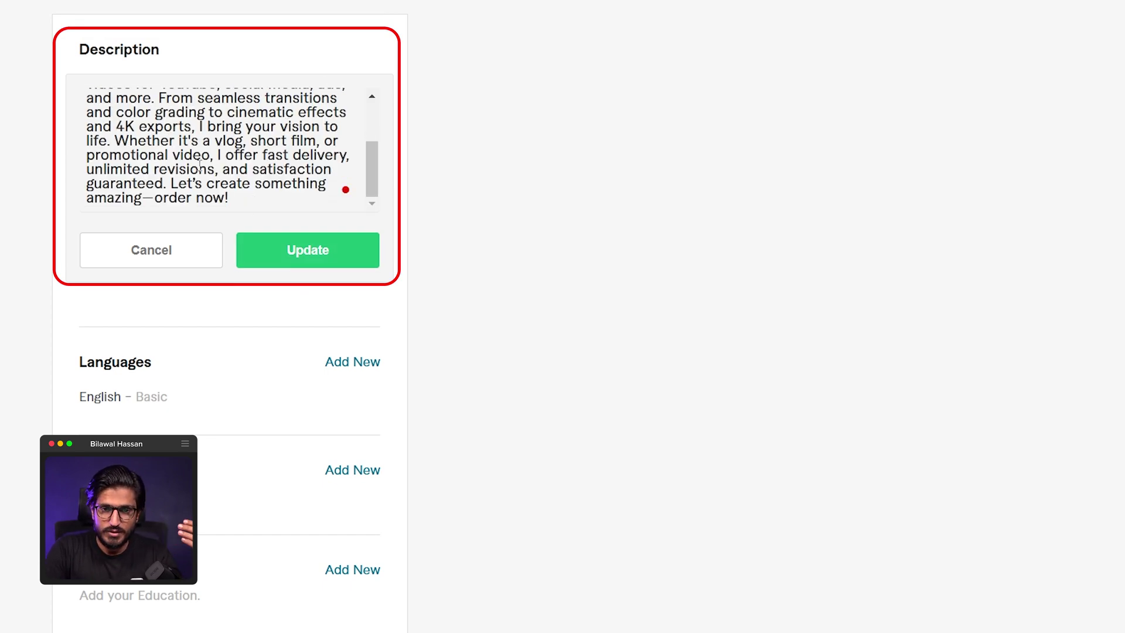
{"action": "scroll", "coordinate": [199, 165], "scroll_direction": "up", "scroll_amount": 5}
{"action": "left_click", "coordinate": [88, 99]}
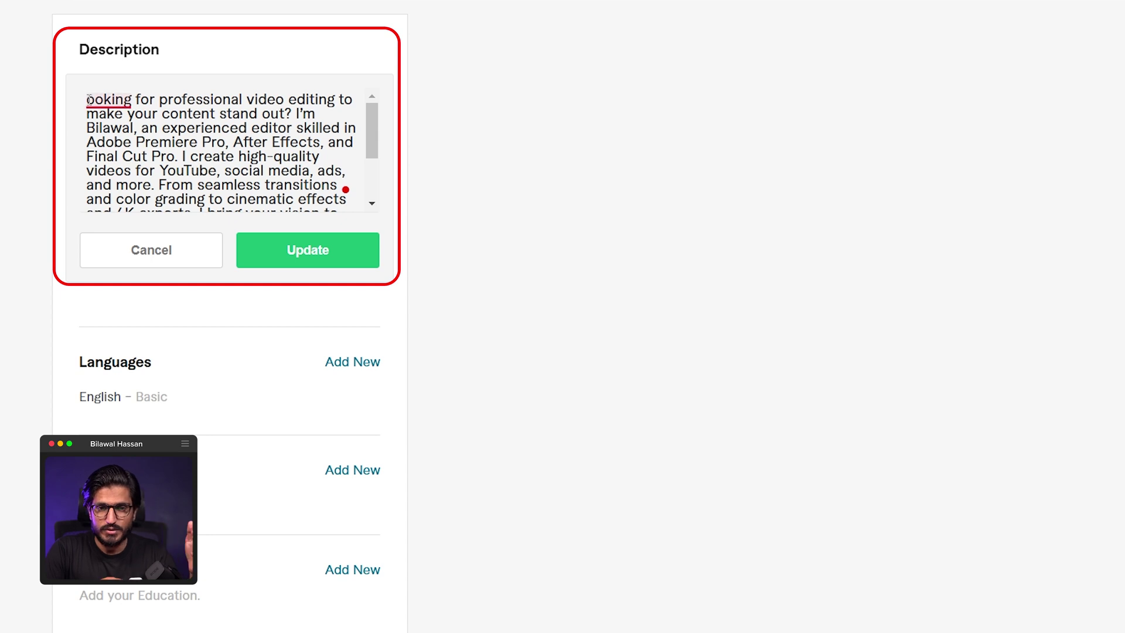
{"action": "mouse_move", "coordinate": [88, 99]}
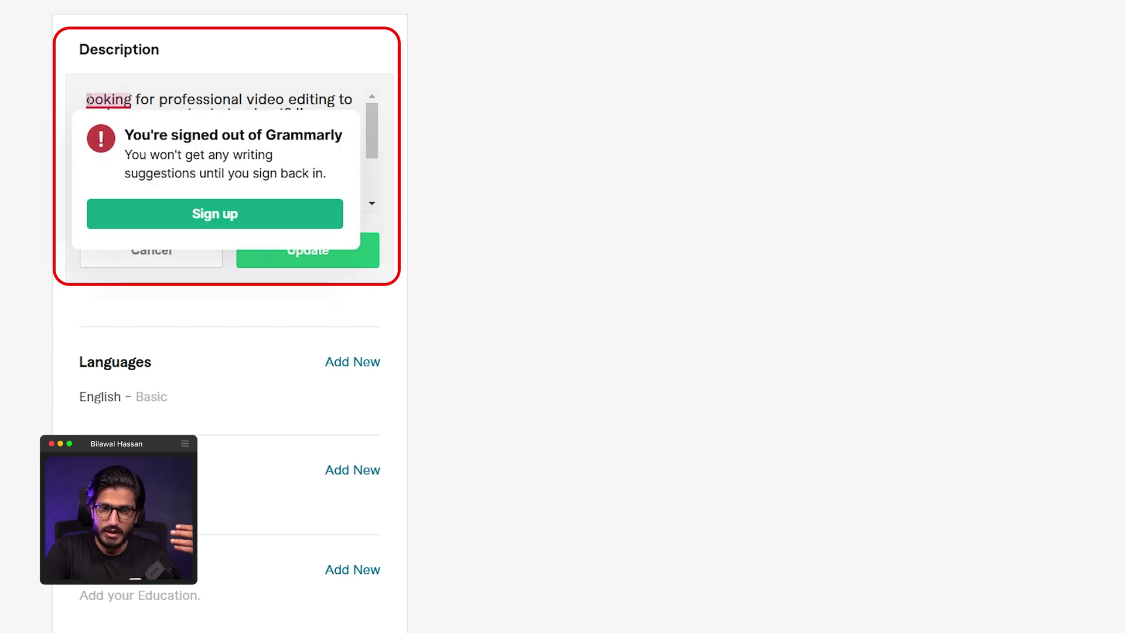
{"action": "type", "text": "L"}
{"action": "left_click", "coordinate": [286, 262]}
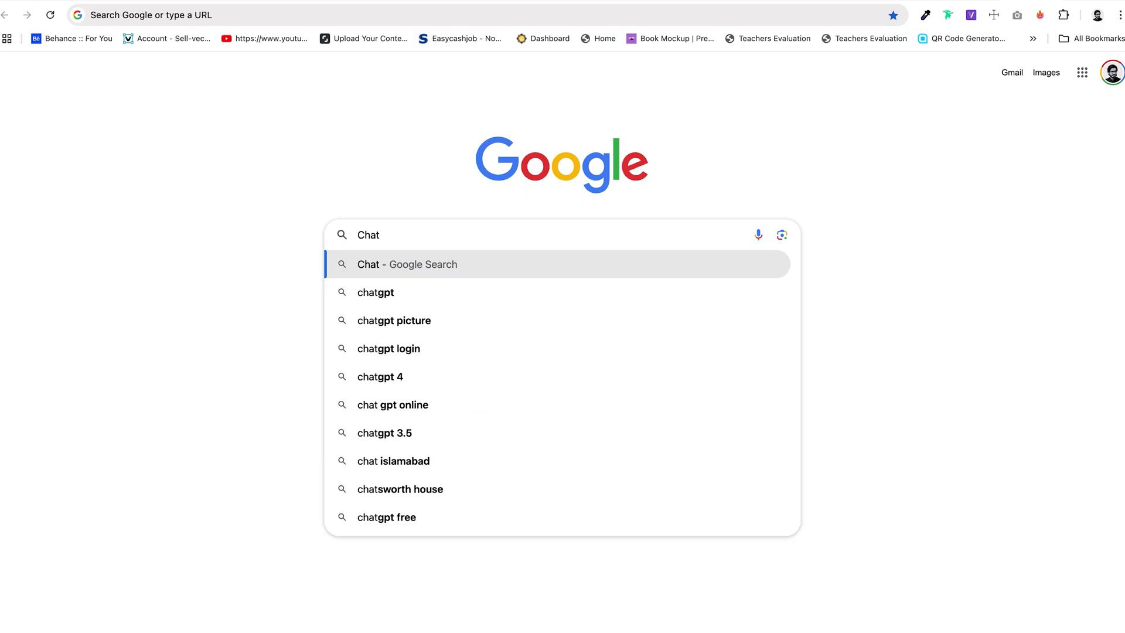
- Search Google for ChatGPT and launch it from the OpenAI page
{"action": "type", "text": "GPT"}
{"action": "key", "text": "Return"}
{"action": "left_click", "coordinate": [272, 171]}
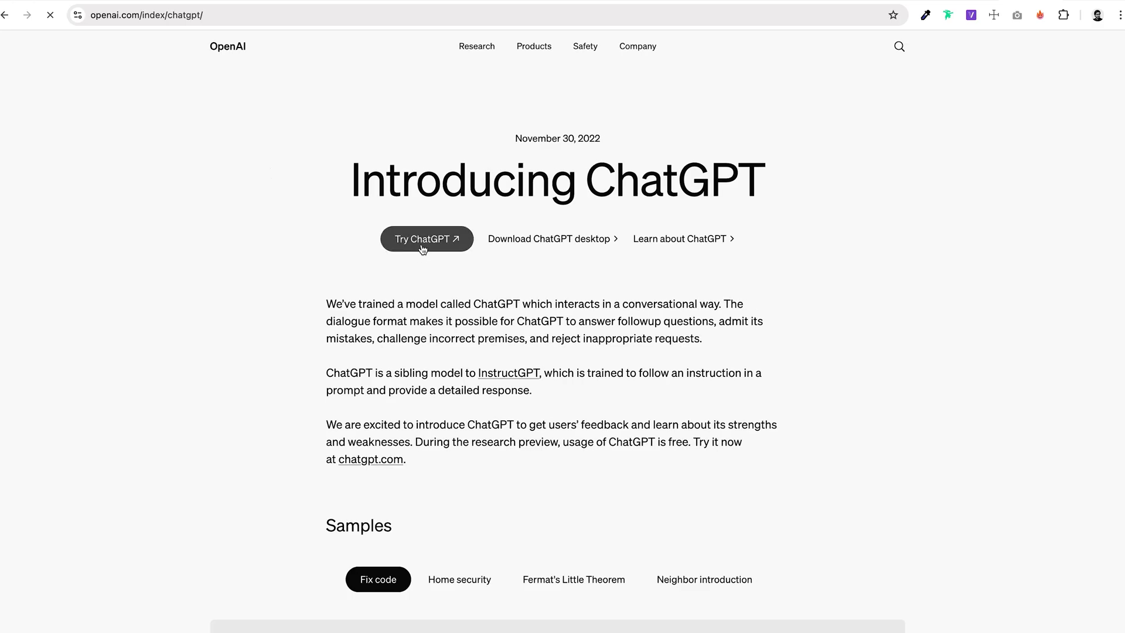
{"action": "left_click", "coordinate": [421, 242]}
- Ask ChatGPT for a graphic-designer Fiverr description, then drop Top Rated and add Adobe software
{"action": "type", "text": "Hi, my name is Bilawal. I am going"}
{"action": "key", "text": "BackSpace"}
{"action": "key", "text": "BackSpace"}
{"action": "key", "text": "BackSpace"}
{"action": "key", "text": "BackSpace"}
{"action": "key", "text": "BackSpace"}
{"action": "type", "text": "a Graphic Designer with over 8 years of experience. I am going t"}
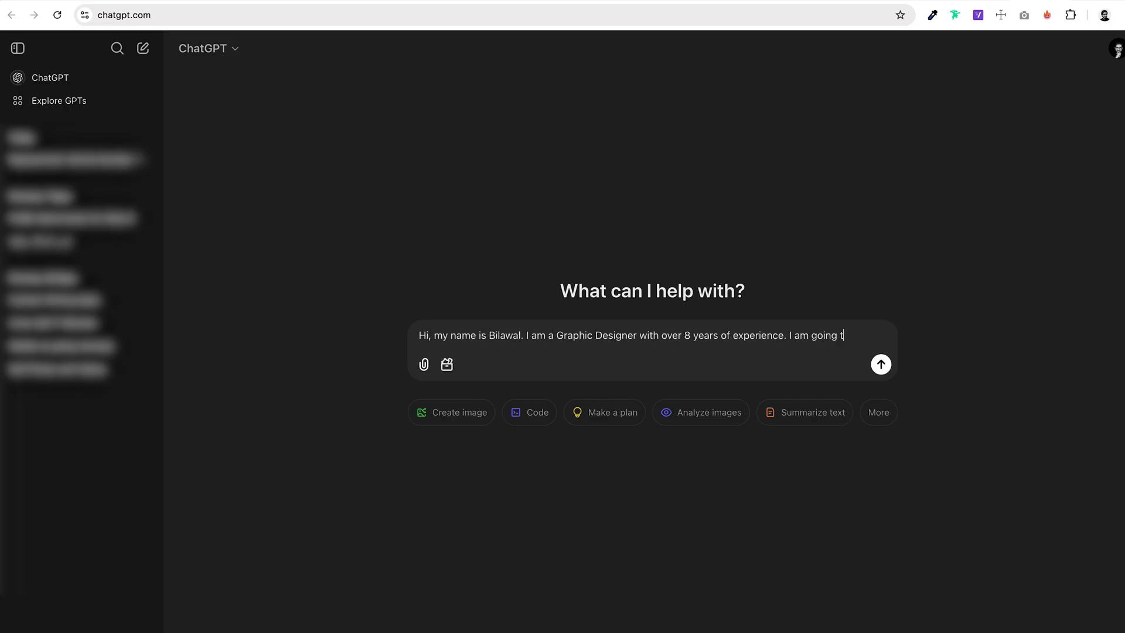
{"action": "type", "text": "o create Fiverr Account to sell my services, please write a short descp"}
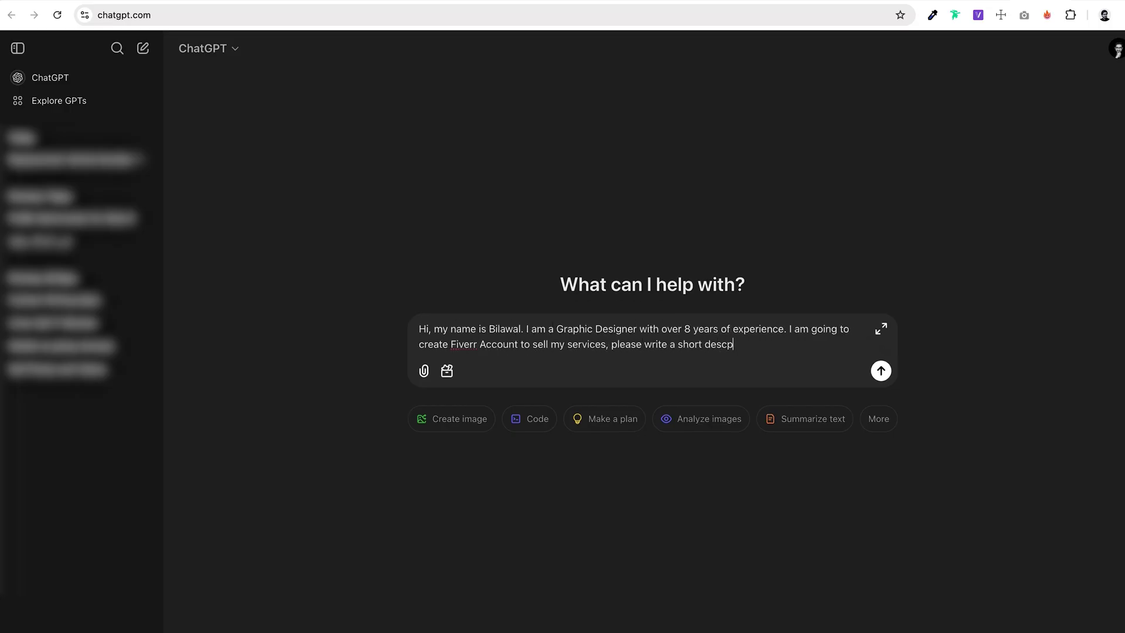
{"action": "type", "text": "rtion for my profile."}
{"action": "key", "text": "Return"}
{"action": "left_click", "coordinate": [484, 608]}
{"action": "type", "text": "removRemove top rated Freelancer, also add softwares like Adobe Photoshop and Illustrator"}
{"action": "key", "text": "Return"}
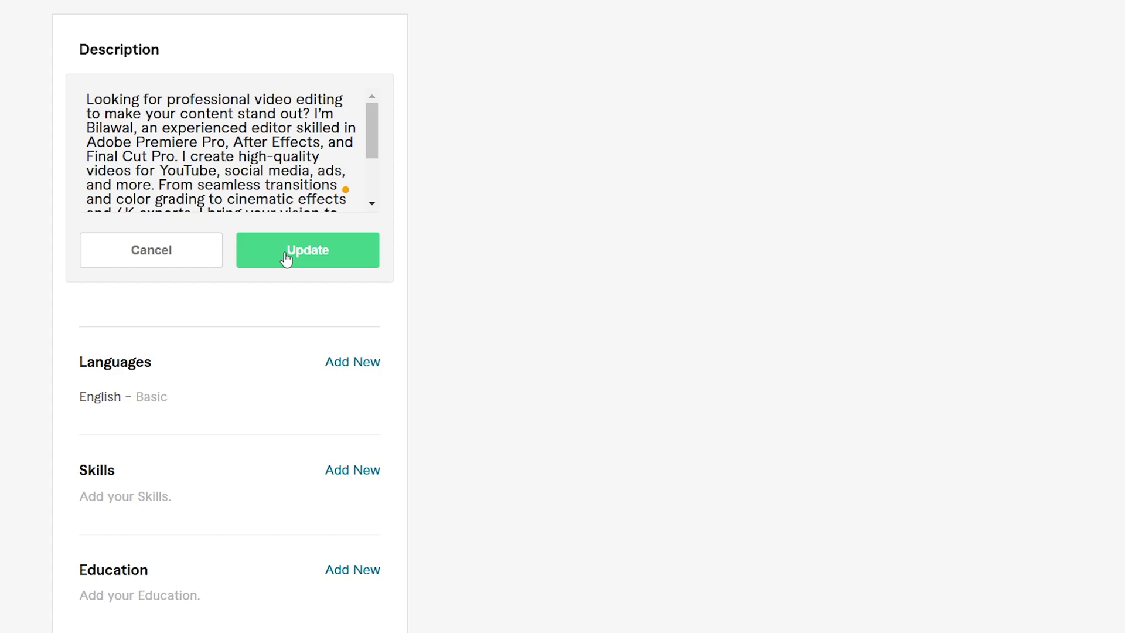
- Save the profile description and change English proficiency to Fluent
{"action": "left_click", "coordinate": [286, 258]}
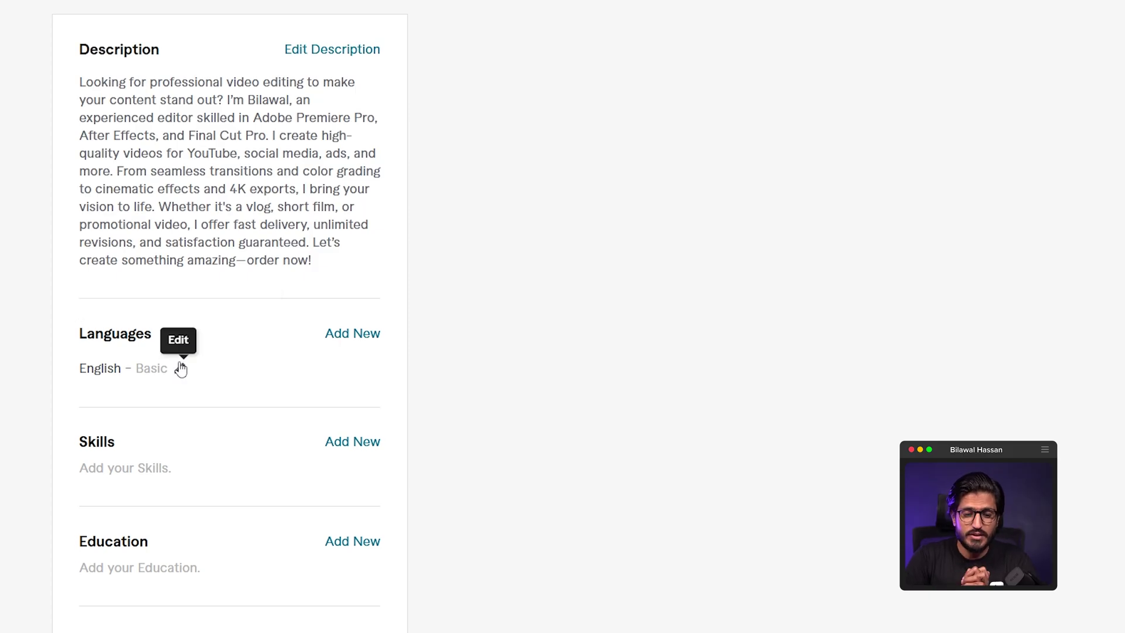
{"action": "left_click", "coordinate": [179, 368]}
{"action": "left_click", "coordinate": [168, 423]}
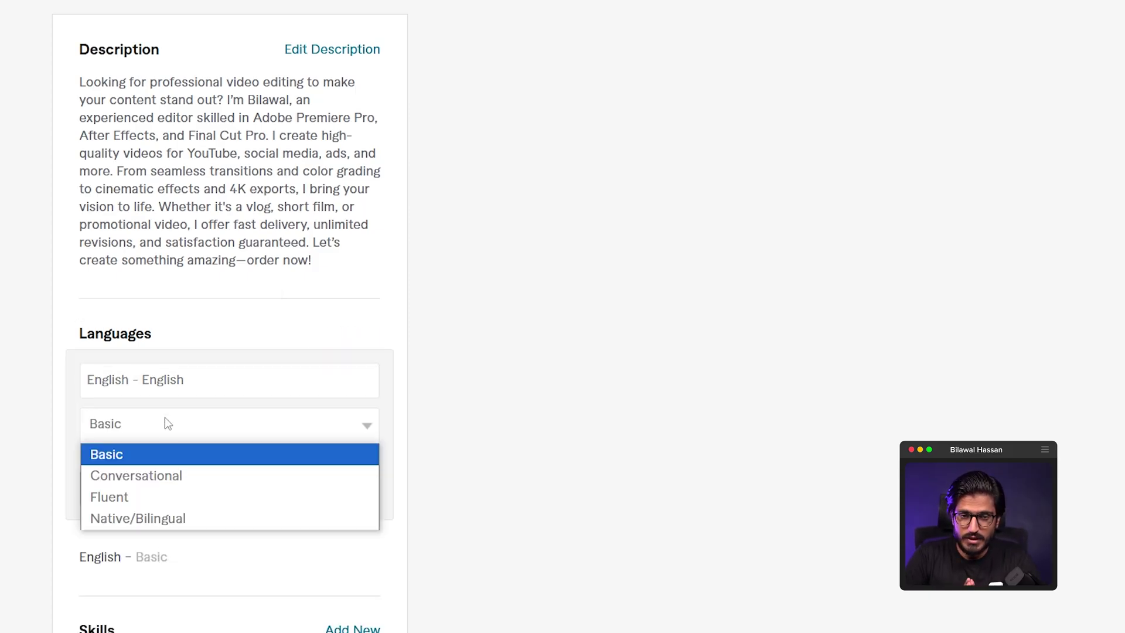
{"action": "left_click", "coordinate": [157, 504]}
{"action": "left_click", "coordinate": [269, 489]}
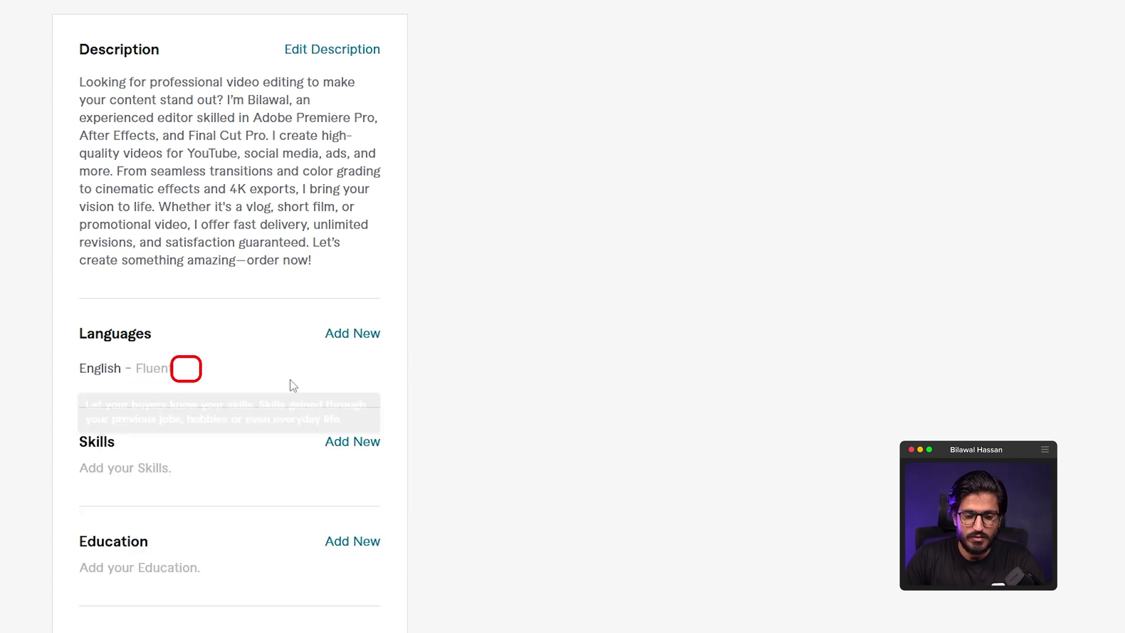
- Add Urdu as a language at Native/Bilingual level
{"action": "left_click", "coordinate": [352, 334]}
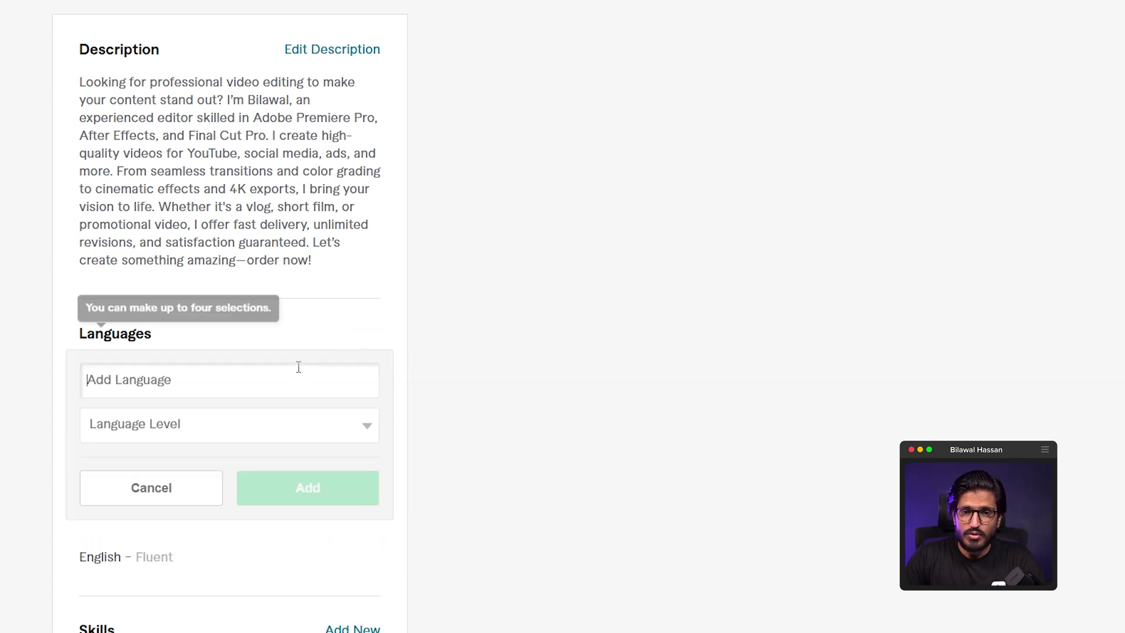
{"action": "left_click", "coordinate": [288, 386]}
{"action": "type", "text": "Urdu"}
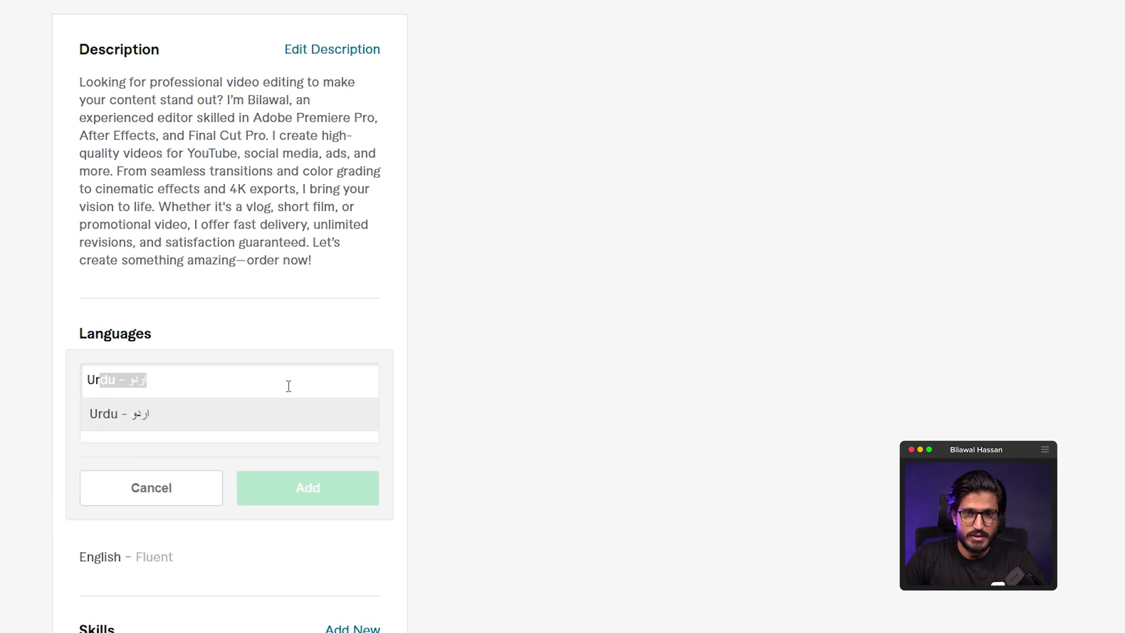
{"action": "left_click", "coordinate": [276, 418]}
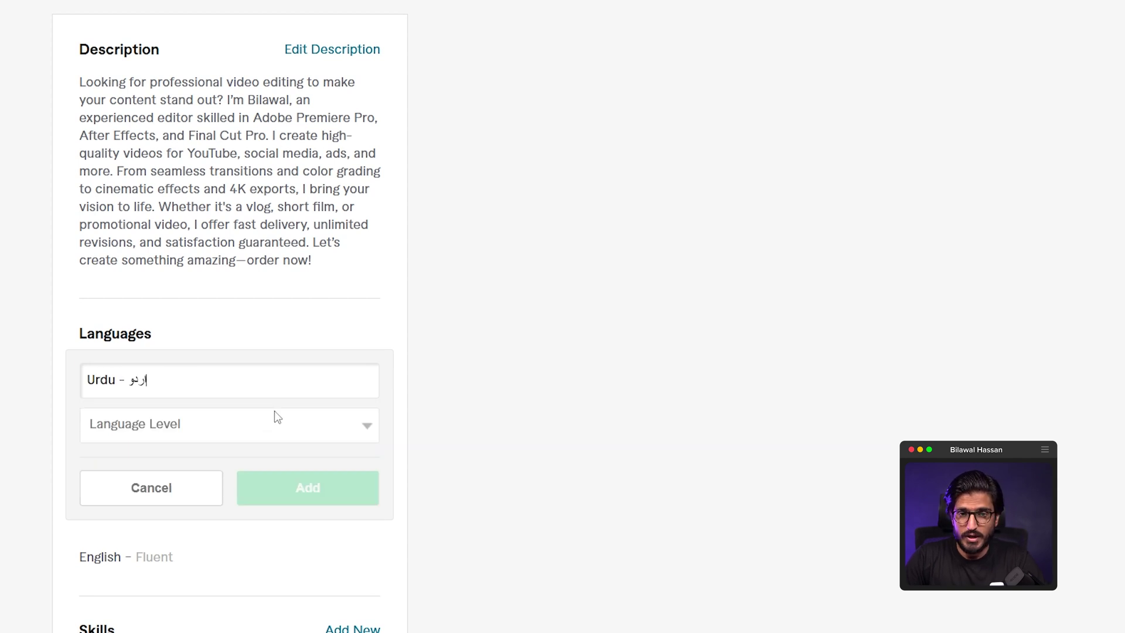
{"action": "left_click", "coordinate": [242, 432]}
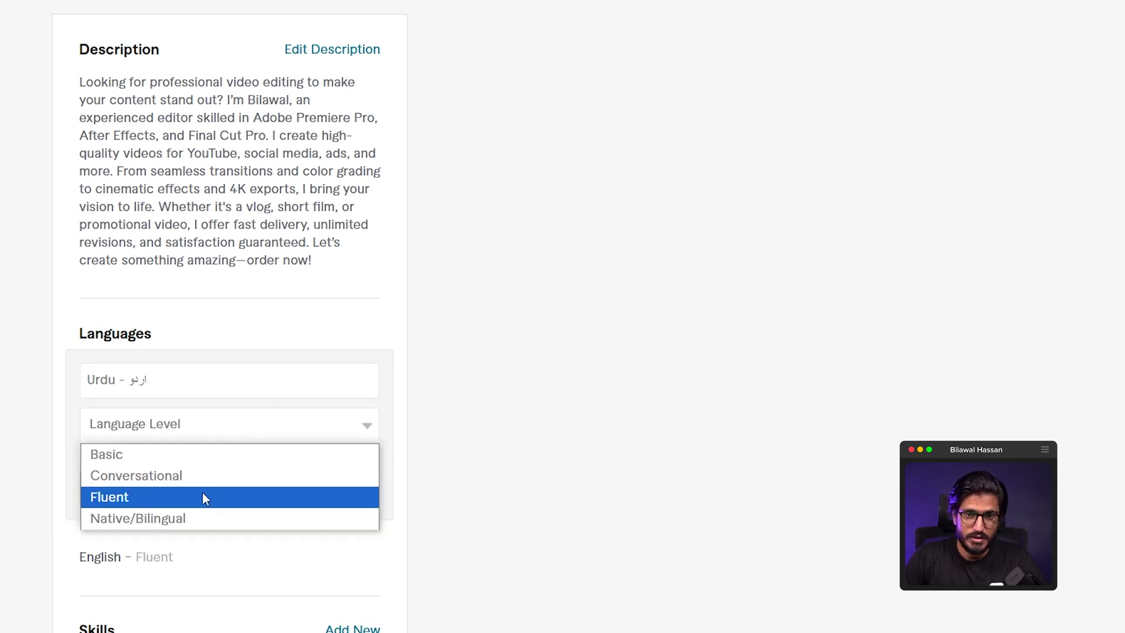
{"action": "left_click", "coordinate": [191, 520]}
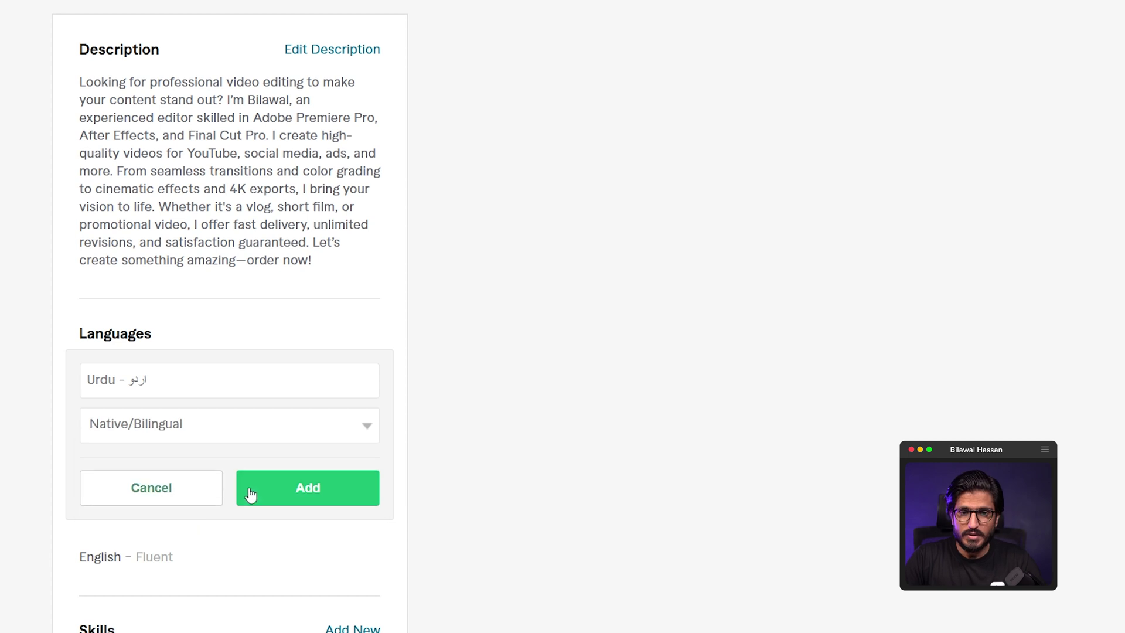
{"action": "left_click", "coordinate": [252, 495]}
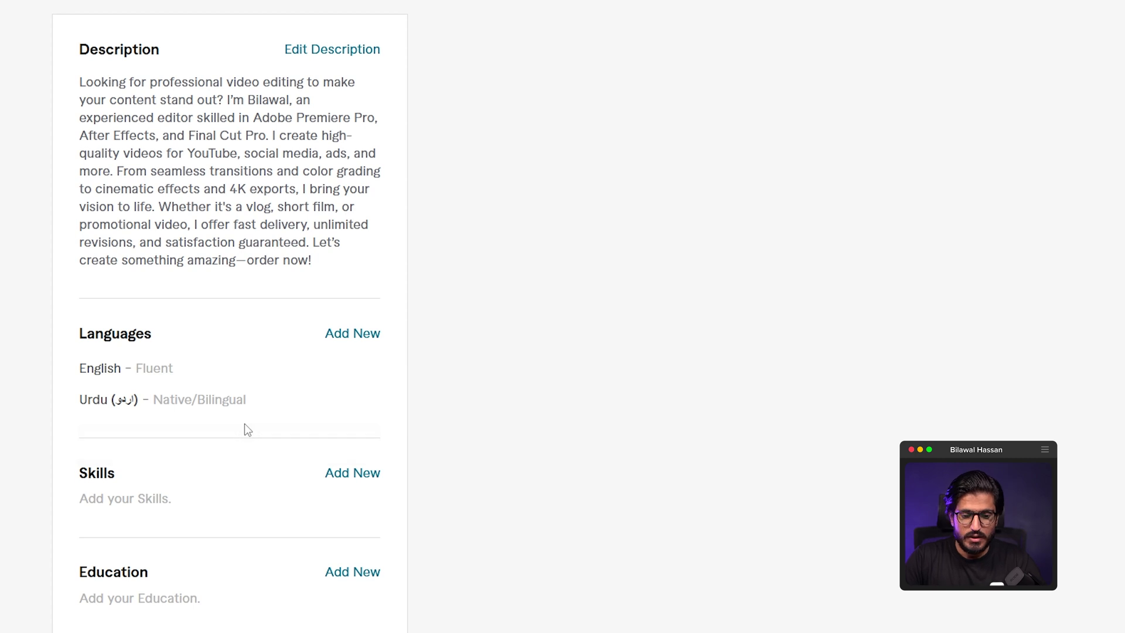
{"action": "scroll", "coordinate": [244, 425], "scroll_direction": "down", "scroll_amount": 2}
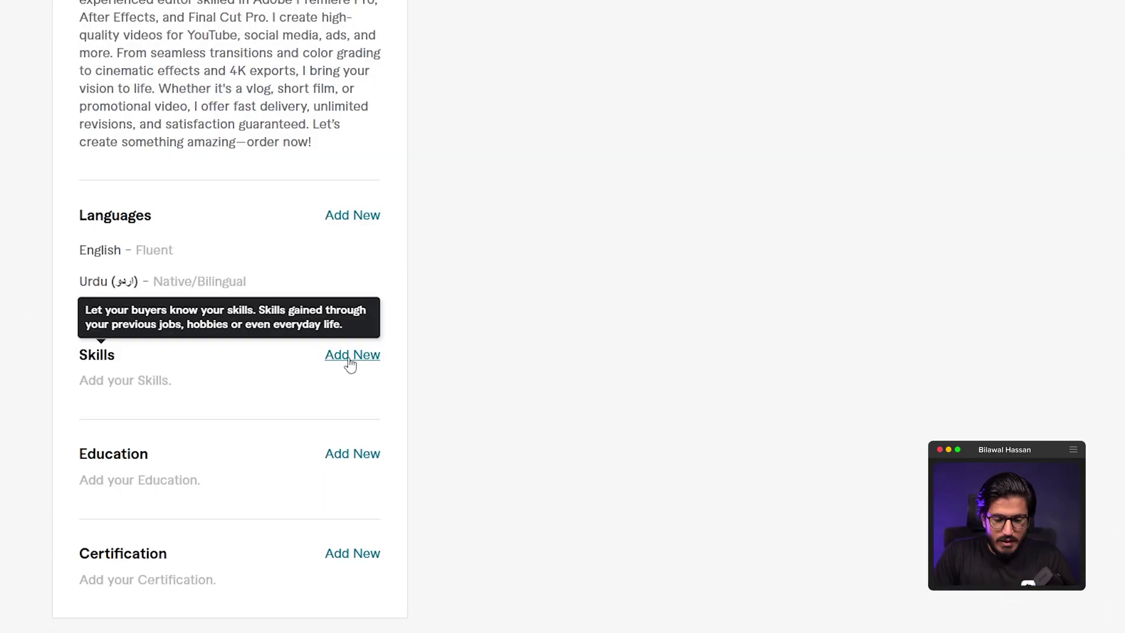
- Add Video editing, YouTube video editing and YouTube video as Expert-level skills
{"action": "left_click", "coordinate": [351, 359]}
{"action": "type", "text": "Video "}
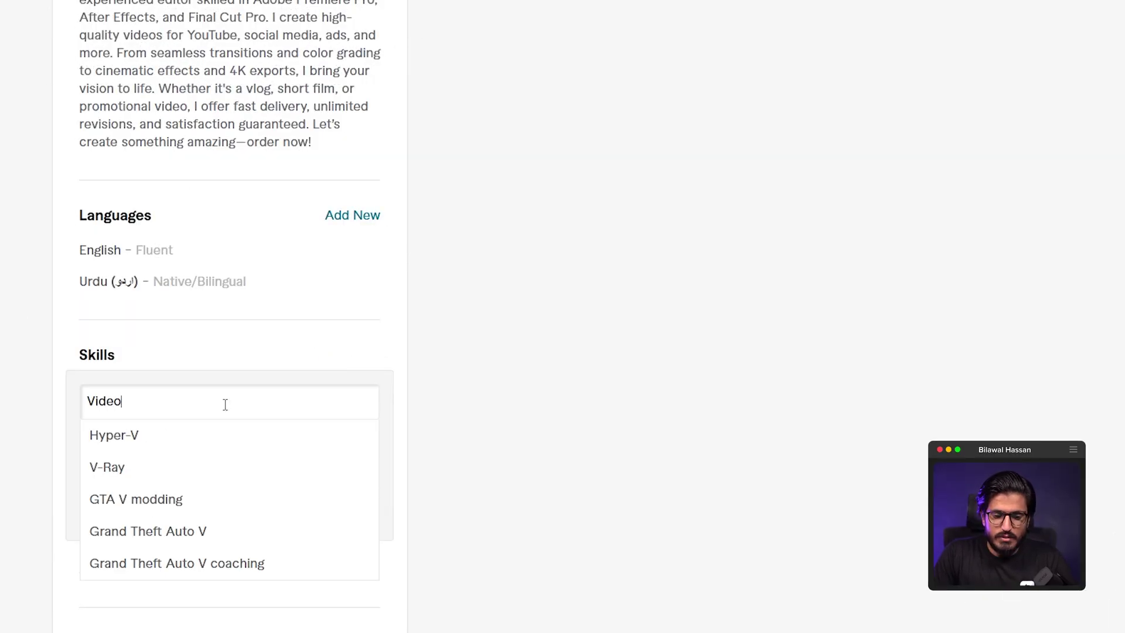
{"action": "type", "text": "ed"}
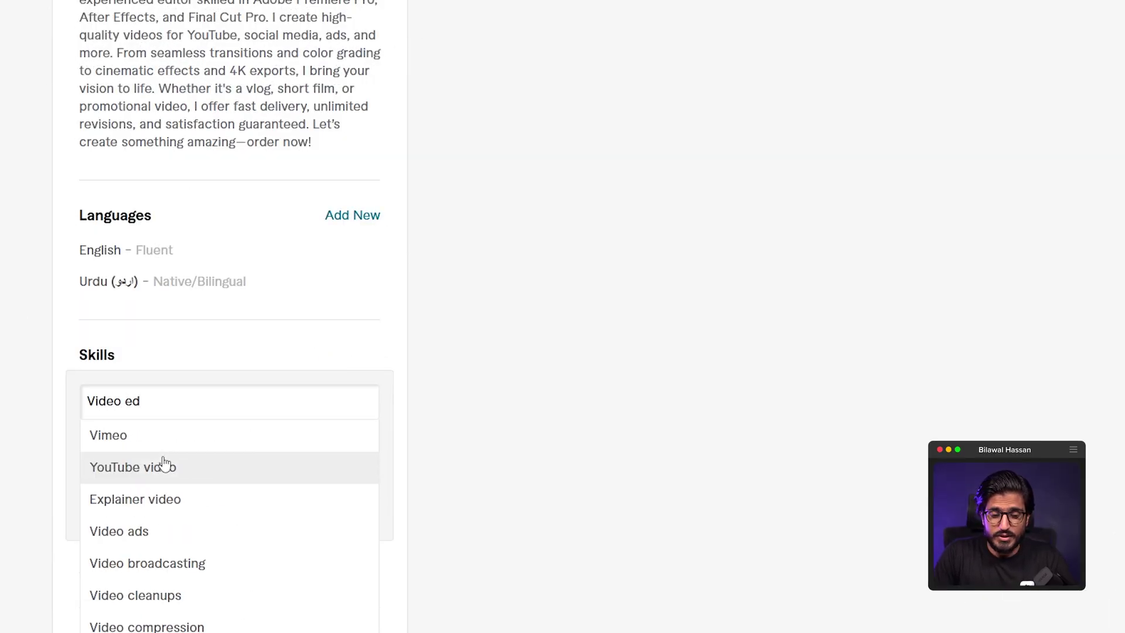
{"action": "type", "text": "iting"}
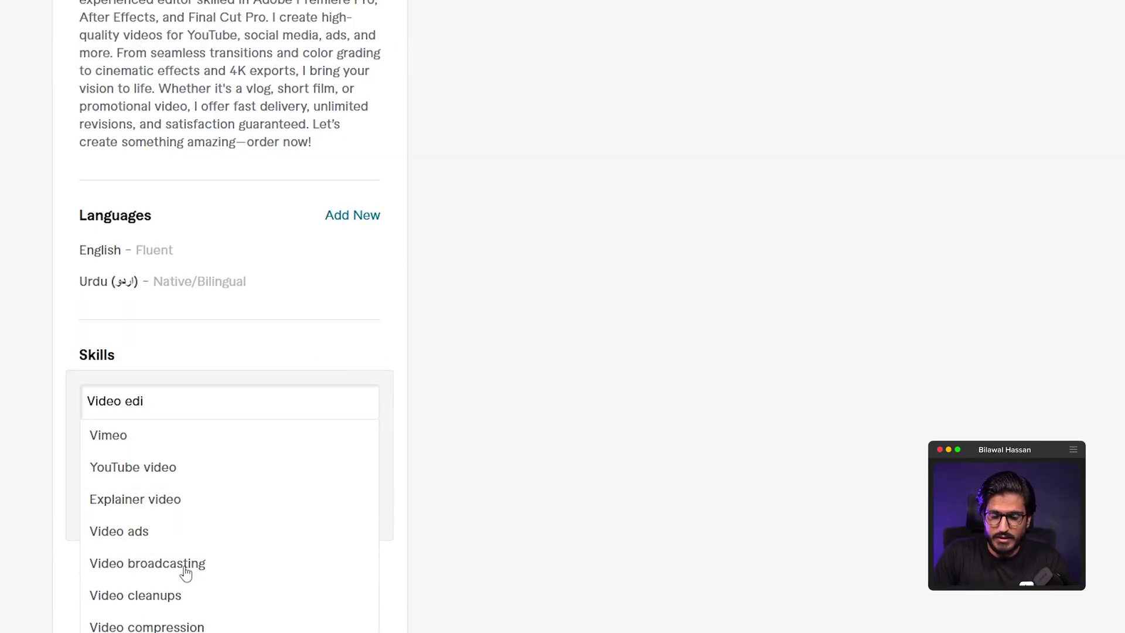
{"action": "left_click", "coordinate": [158, 443]}
{"action": "left_click", "coordinate": [174, 519]}
{"action": "left_click", "coordinate": [306, 508]}
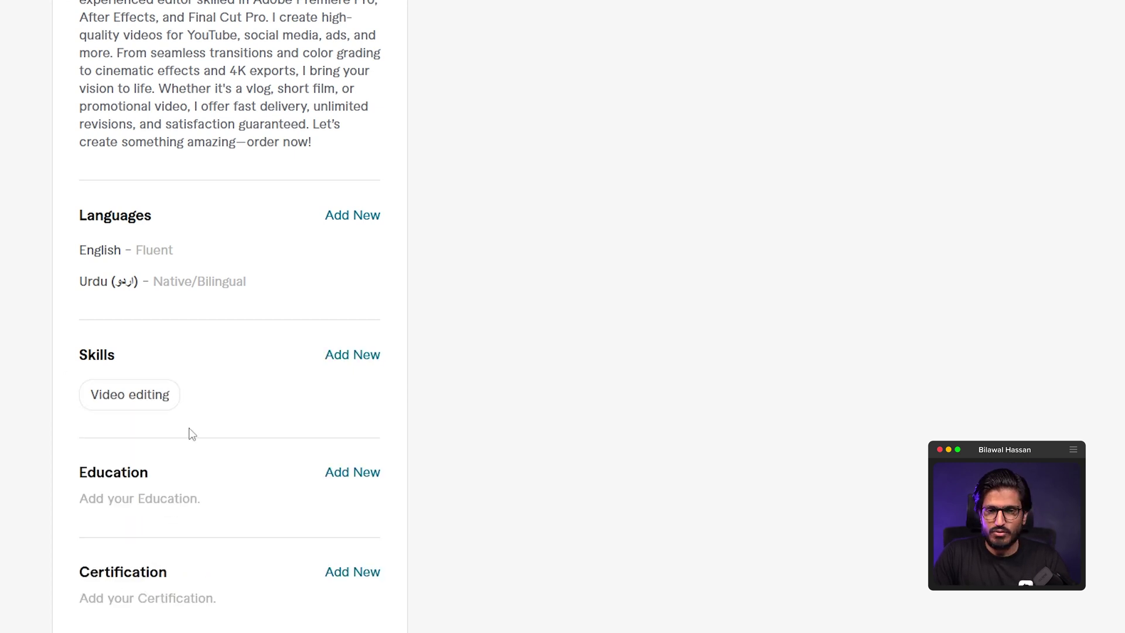
{"action": "left_click", "coordinate": [354, 354]}
{"action": "type", "text": "youtbue"}
{"action": "key", "text": "BackSpace"}
{"action": "key", "text": "BackSpace"}
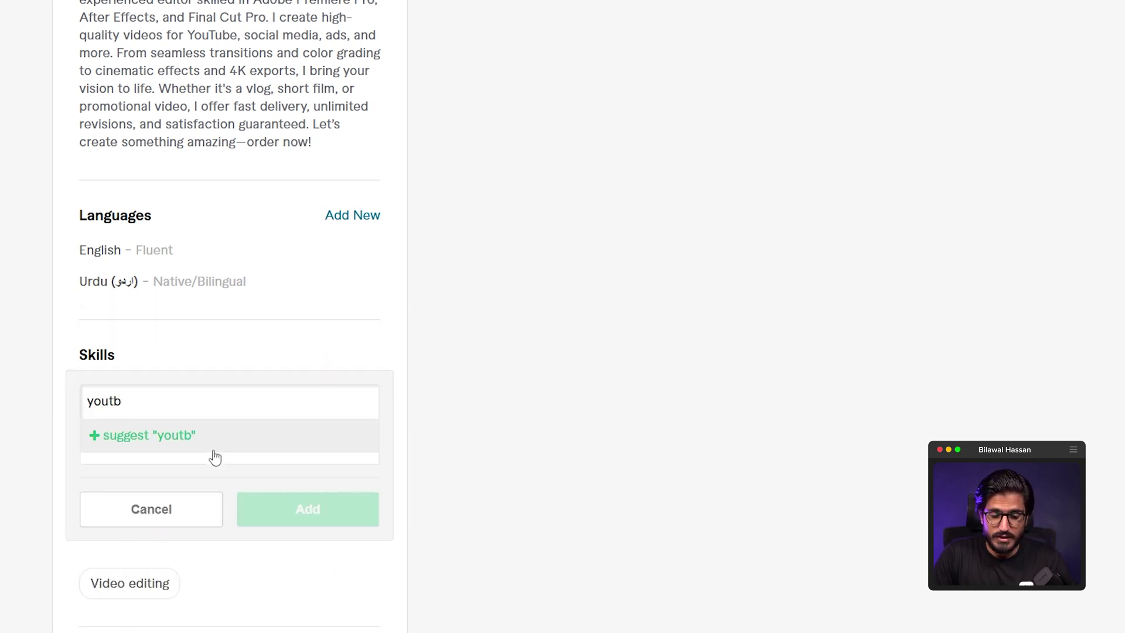
{"action": "type", "text": "ube video"}
{"action": "left_click", "coordinate": [173, 466]}
{"action": "left_click", "coordinate": [173, 448]}
{"action": "left_click", "coordinate": [269, 516]}
{"action": "left_click", "coordinate": [269, 511]}
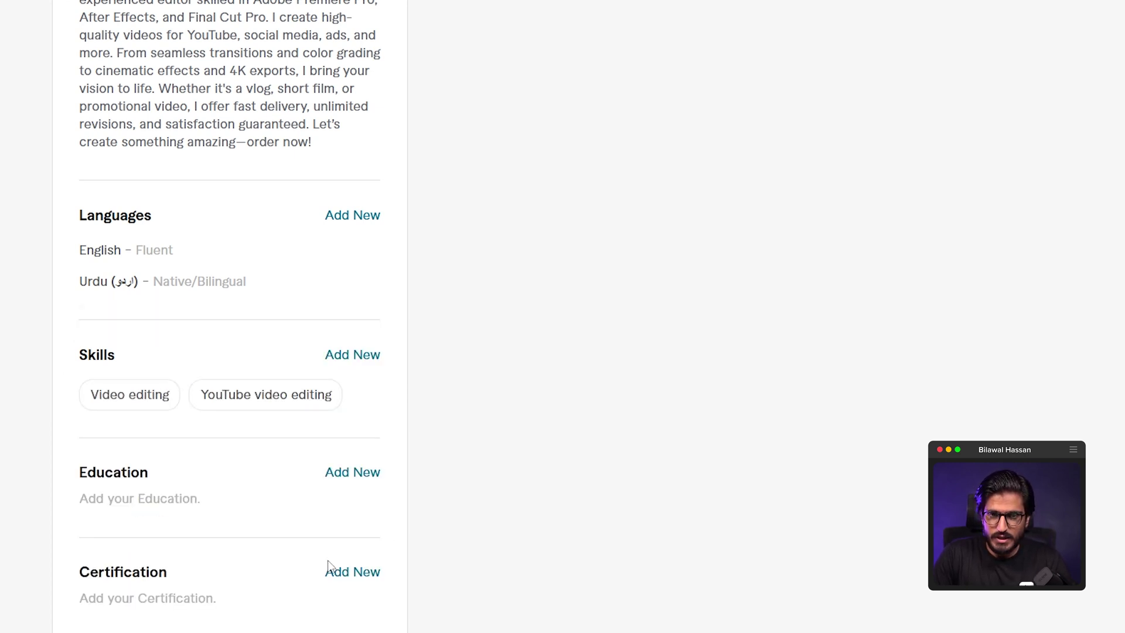
{"action": "left_click", "coordinate": [353, 354]}
{"action": "type", "text": "YouTube"}
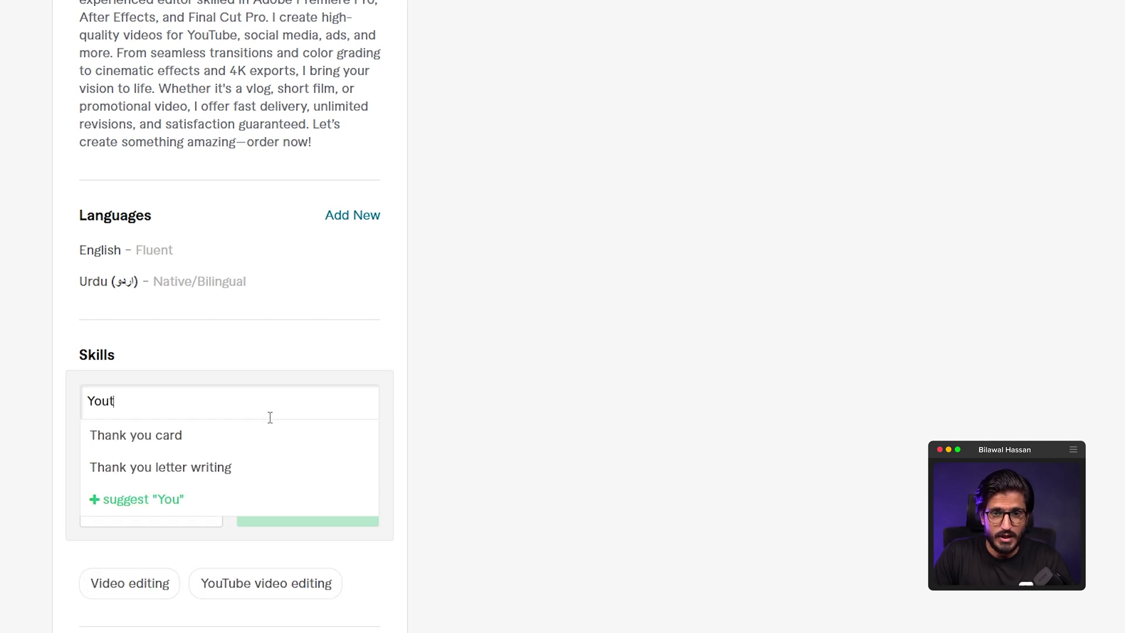
{"action": "left_click", "coordinate": [125, 499]}
{"action": "left_click", "coordinate": [318, 447]}
{"action": "left_click", "coordinate": [311, 519]}
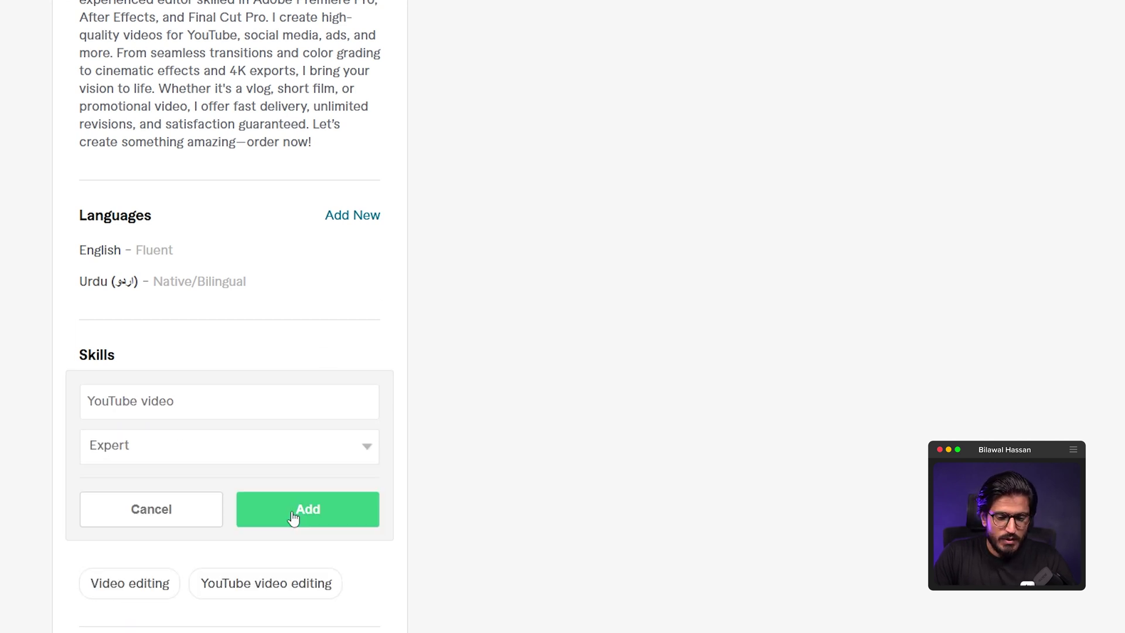
{"action": "left_click", "coordinate": [306, 509]}
- Add Adobe Premiere Pro, Adobe After Effects and Final Cut Pro as skills
{"action": "type", "text": "Video"}
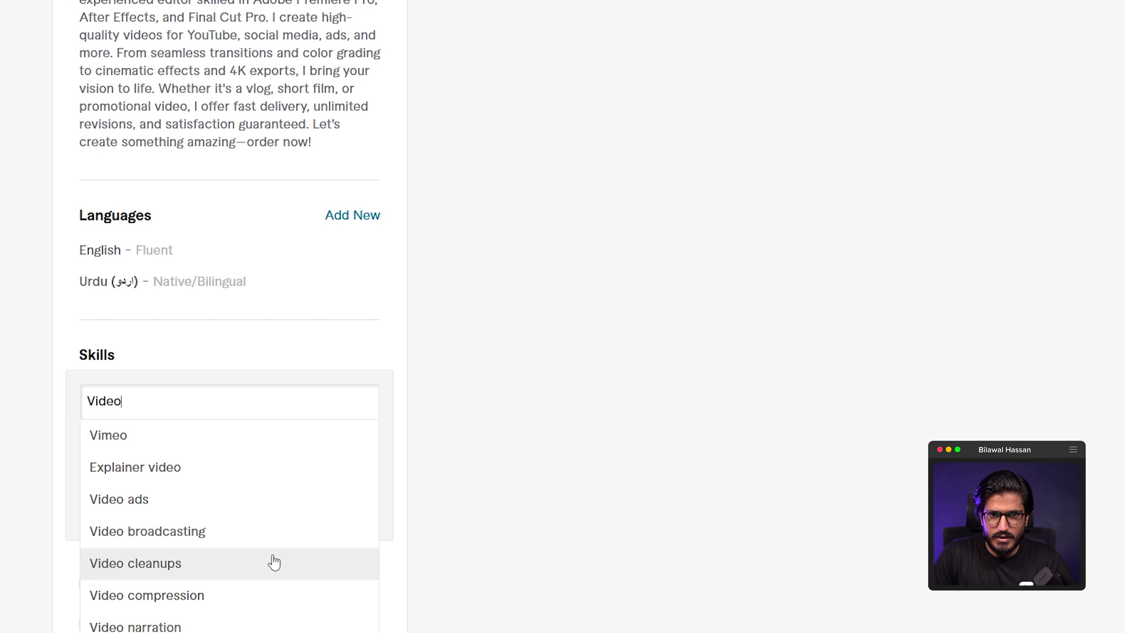
{"action": "scroll", "coordinate": [188, 487], "scroll_direction": "down", "scroll_amount": 2}
{"action": "scroll", "coordinate": [124, 506], "scroll_direction": "up", "scroll_amount": 3}
{"action": "key", "text": "BackSpace"}
{"action": "key", "text": "BackSpace"}
{"action": "key", "text": "BackSpace"}
{"action": "key", "text": "BackSpace"}
{"action": "key", "text": "BackSpace"}
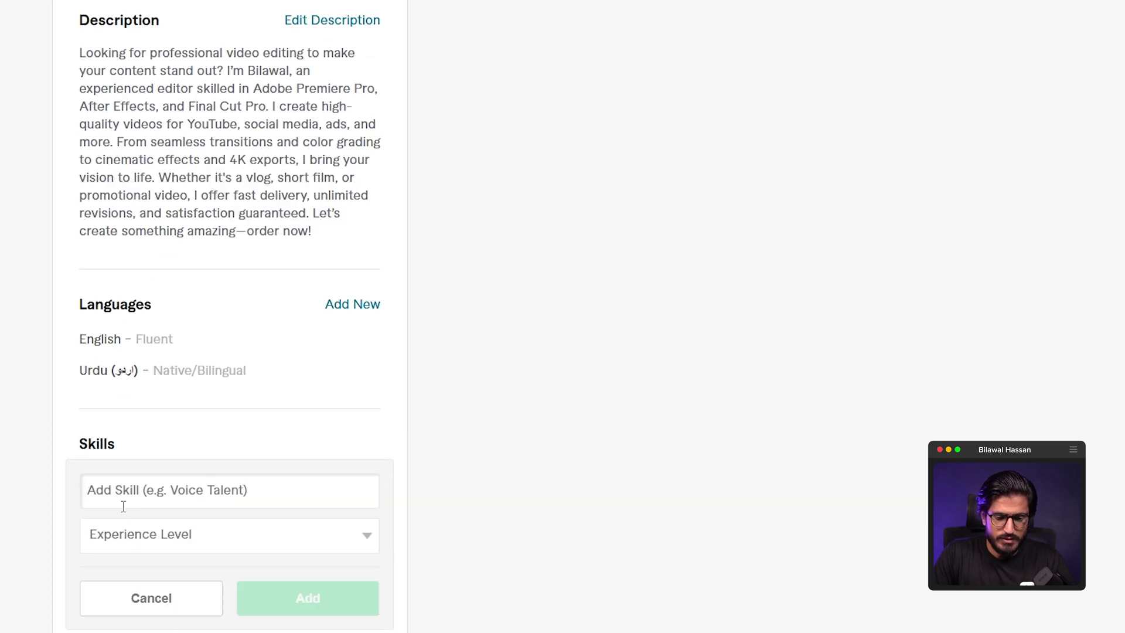
{"action": "type", "text": "Premier"}
{"action": "left_click", "coordinate": [176, 585]}
{"action": "left_click", "coordinate": [163, 533]}
{"action": "left_click", "coordinate": [254, 604]}
{"action": "left_click", "coordinate": [352, 447]}
{"action": "type", "text": "after"}
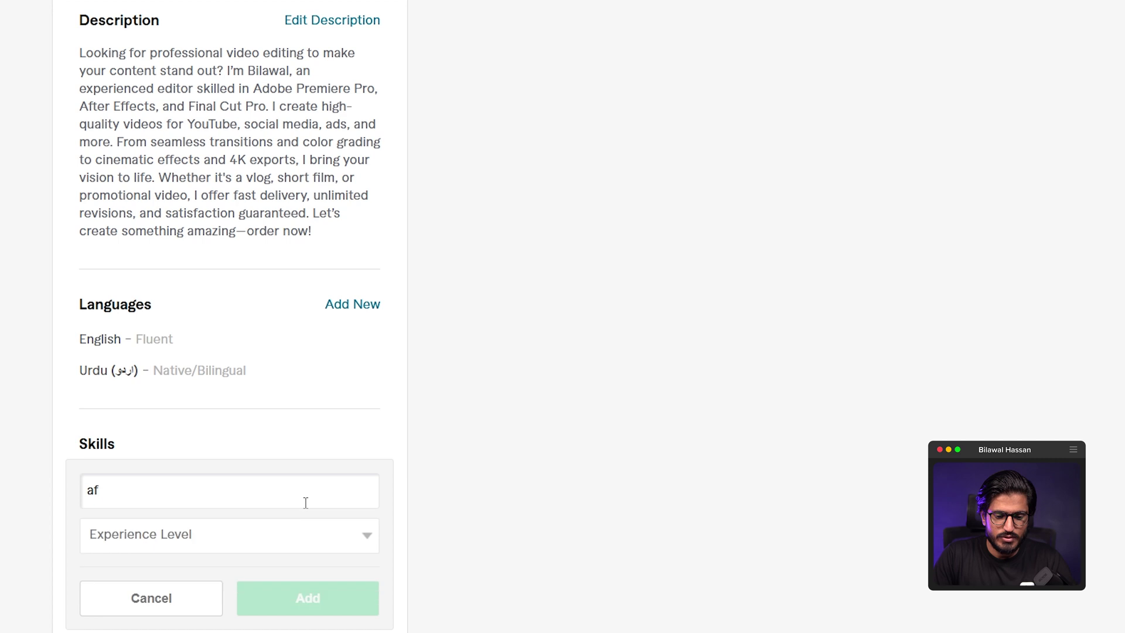
{"action": "left_click", "coordinate": [278, 531]}
{"action": "left_click", "coordinate": [246, 532]}
{"action": "left_click", "coordinate": [261, 608]}
{"action": "left_click", "coordinate": [261, 604]}
{"action": "left_click", "coordinate": [352, 447]}
{"action": "type", "text": "final Cut Pro"}
{"action": "left_click", "coordinate": [164, 524]}
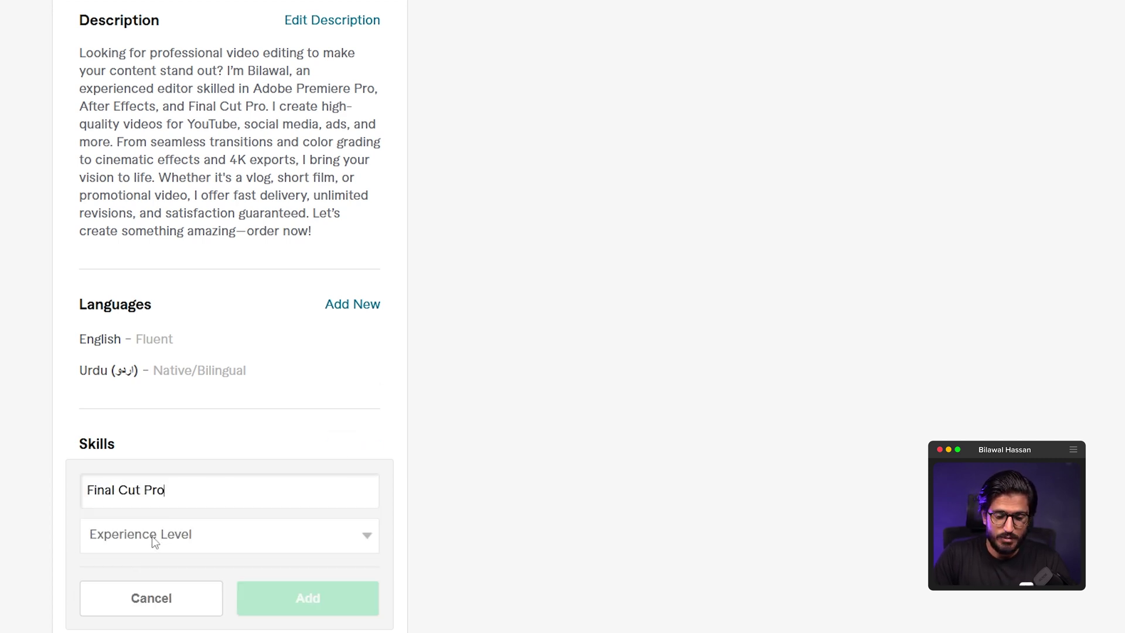
{"action": "left_click", "coordinate": [146, 535]}
{"action": "left_click", "coordinate": [155, 517]}
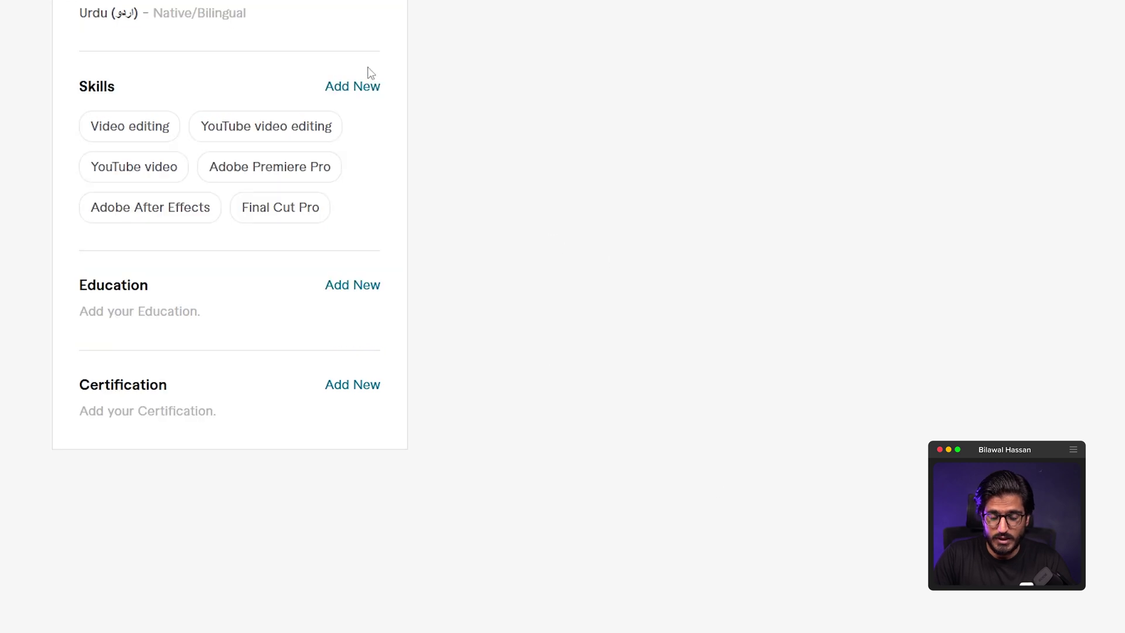
- Add Explainer video, Video ads and Video clip as skills
{"action": "left_click", "coordinate": [355, 85]}
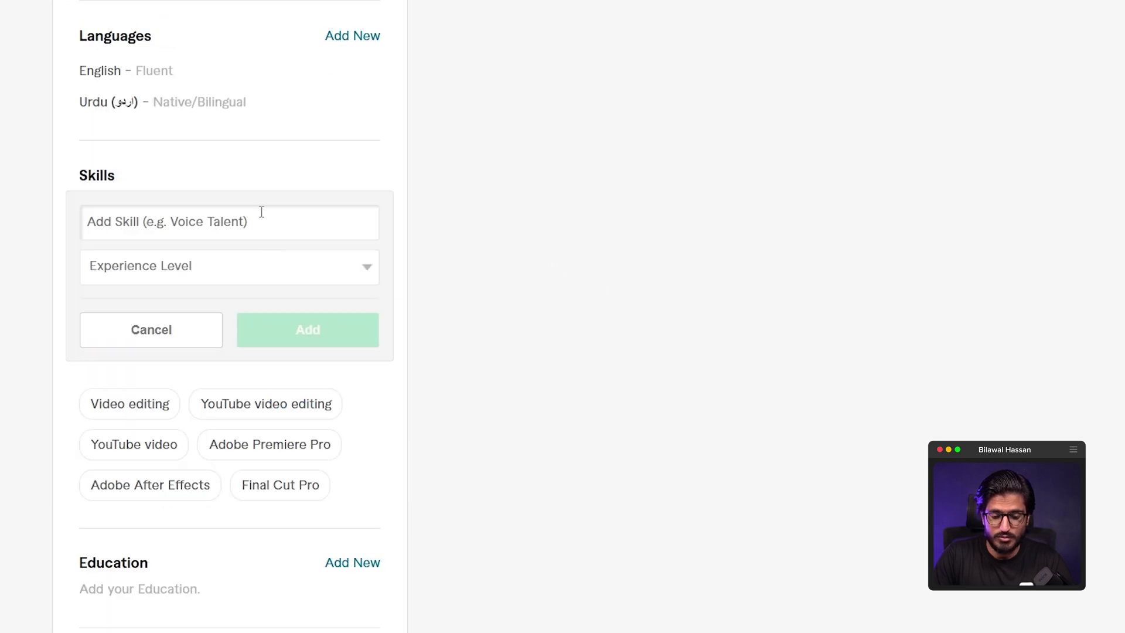
{"action": "left_click", "coordinate": [275, 211]}
{"action": "type", "text": "Reel"}
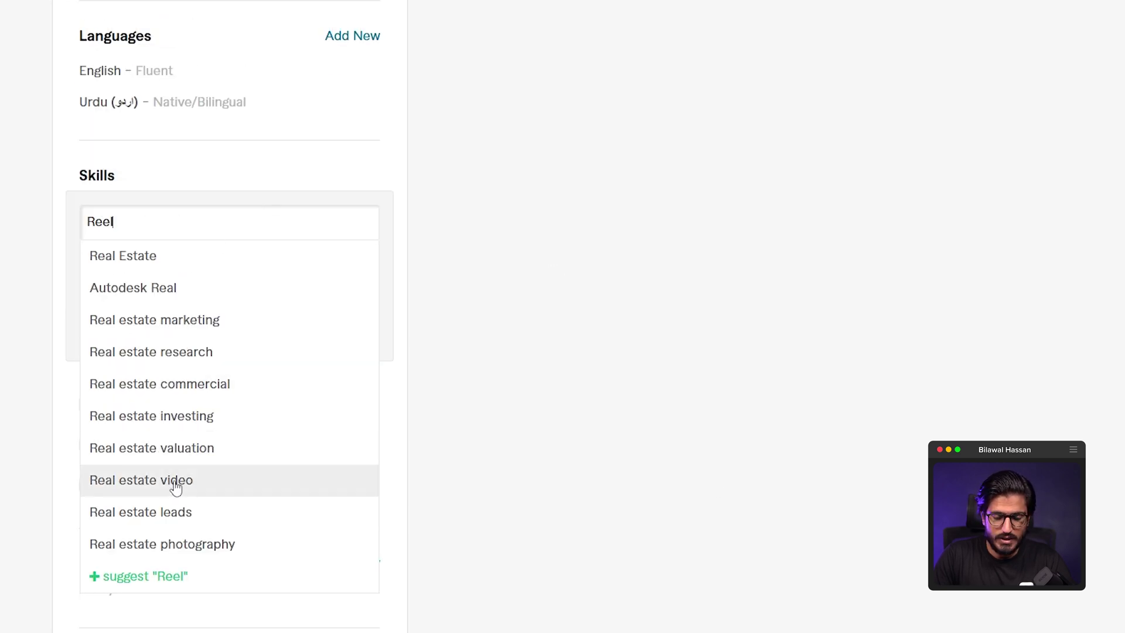
{"action": "type", "text": "s"}
{"action": "key", "text": "BackSpace"}
{"action": "key", "text": "BackSpace"}
{"action": "key", "text": "BackSpace"}
{"action": "key", "text": "BackSpace"}
{"action": "key", "text": "BackSpace"}
{"action": "type", "text": "video"}
{"action": "left_click", "coordinate": [176, 287]}
{"action": "left_click", "coordinate": [181, 274]}
{"action": "left_click", "coordinate": [199, 337]}
{"action": "left_click", "coordinate": [306, 329]}
{"action": "left_click", "coordinate": [335, 173]}
{"action": "left_click", "coordinate": [281, 214]}
{"action": "type", "text": "video"}
{"action": "left_click", "coordinate": [150, 289]}
{"action": "left_click", "coordinate": [226, 264]}
{"action": "left_click", "coordinate": [261, 319]}
{"action": "left_click", "coordinate": [307, 329]}
{"action": "left_click", "coordinate": [352, 175]}
{"action": "left_click", "coordinate": [253, 221]}
{"action": "type", "text": "video"}
{"action": "left_click", "coordinate": [194, 447]}
{"action": "left_click", "coordinate": [254, 267]}
{"action": "left_click", "coordinate": [238, 334]}
{"action": "left_click", "coordinate": [242, 333]}
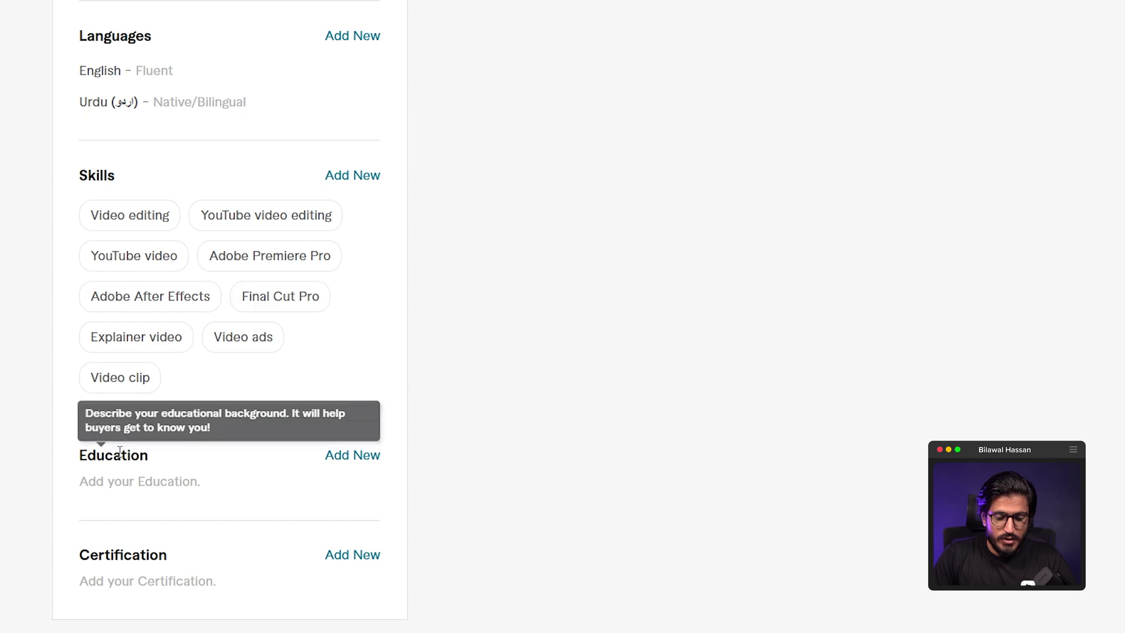
- Start a new education entry with Pakistan as the college country
{"action": "scroll", "coordinate": [306, 415], "scroll_direction": "down", "scroll_amount": 2}
{"action": "left_click", "coordinate": [353, 368]}
{"action": "scroll", "coordinate": [298, 398], "scroll_direction": "down", "scroll_amount": 2}
{"action": "scroll", "coordinate": [297, 398], "scroll_direction": "down", "scroll_amount": 2}
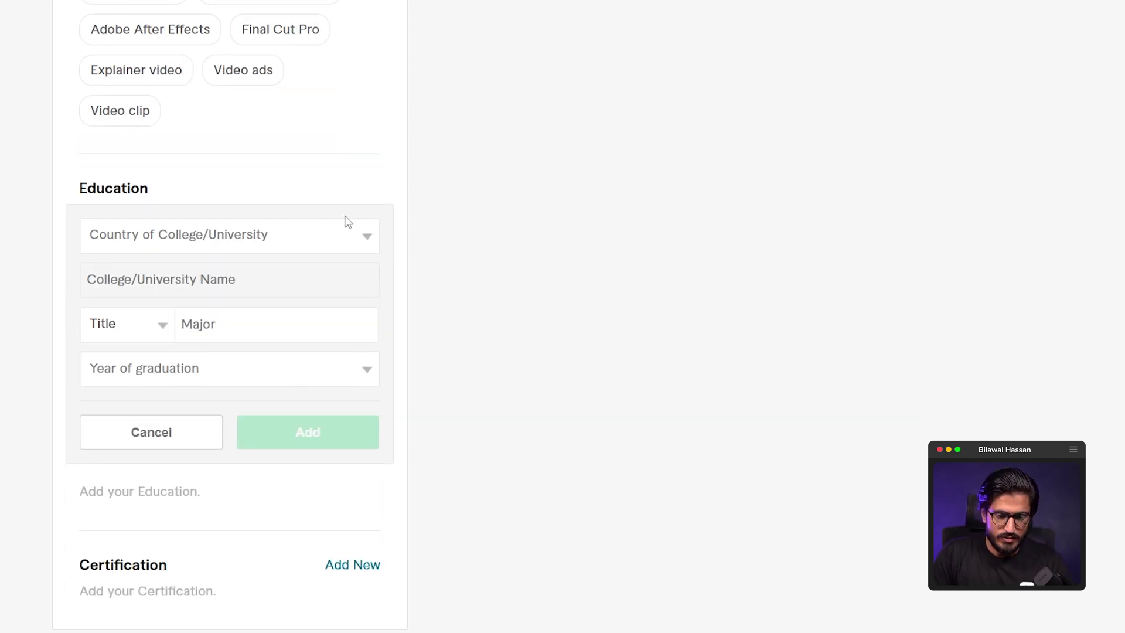
{"action": "left_click", "coordinate": [334, 249]}
{"action": "left_click", "coordinate": [146, 208]}
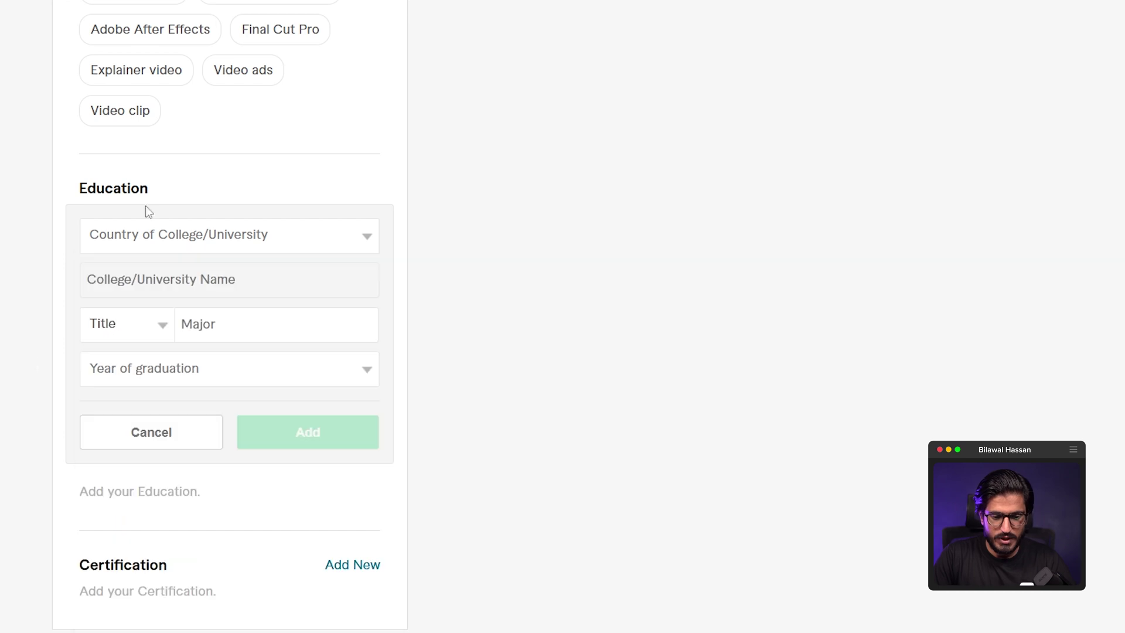
{"action": "left_click", "coordinate": [207, 242]}
{"action": "scroll", "coordinate": [188, 422], "scroll_direction": "down", "scroll_amount": 5}
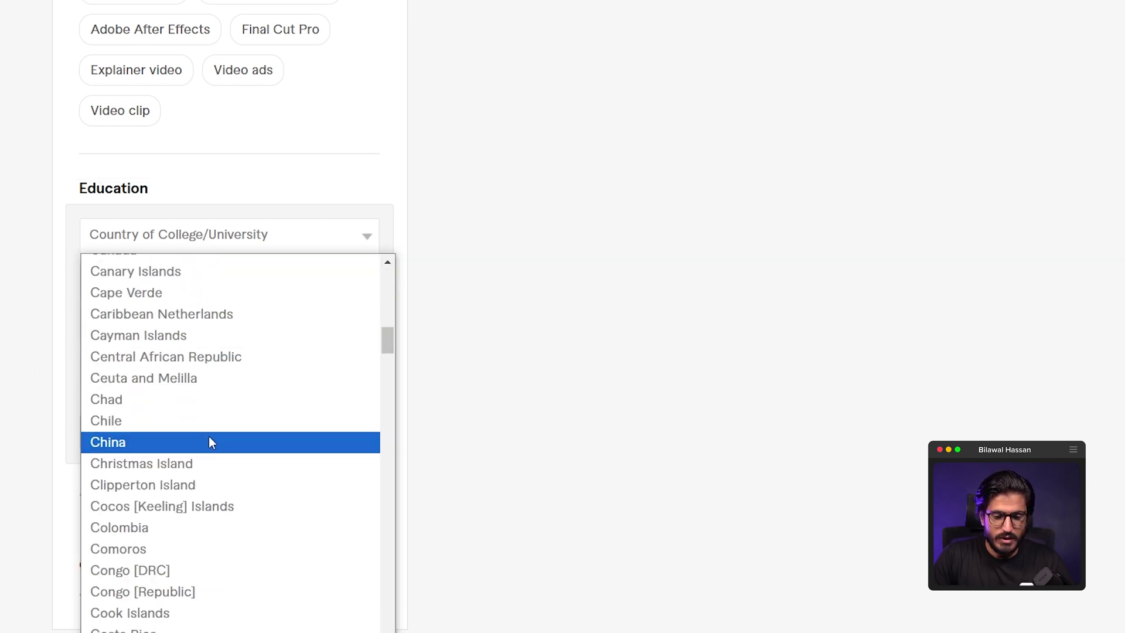
{"action": "type", "text": "p"}
{"action": "scroll", "coordinate": [199, 469], "scroll_direction": "down", "scroll_amount": 5}
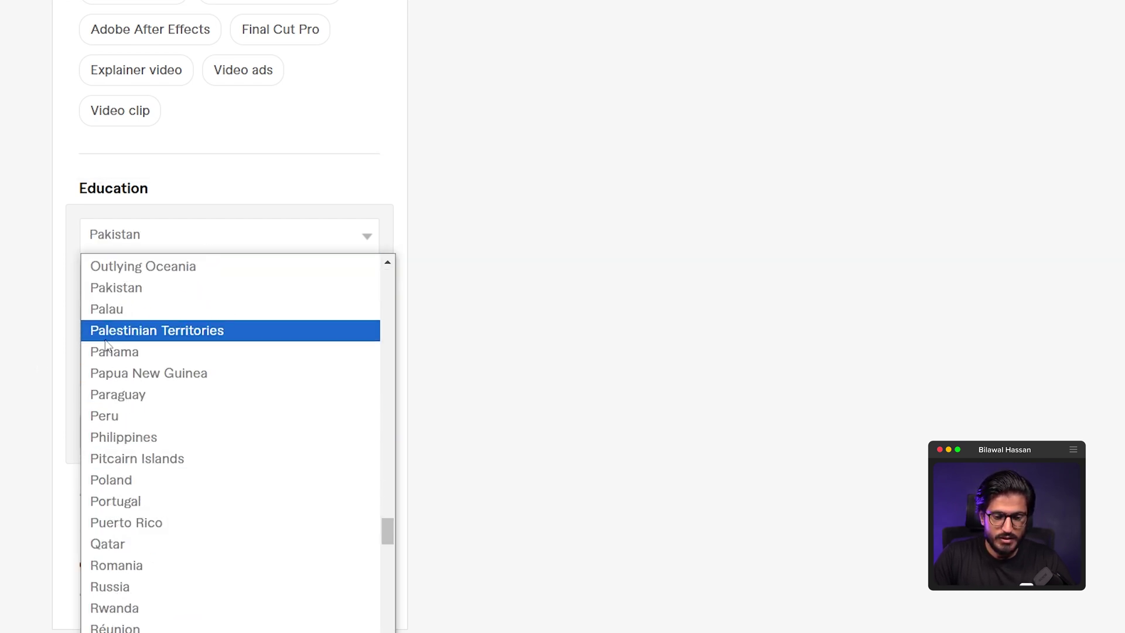
{"action": "left_click", "coordinate": [119, 288]}
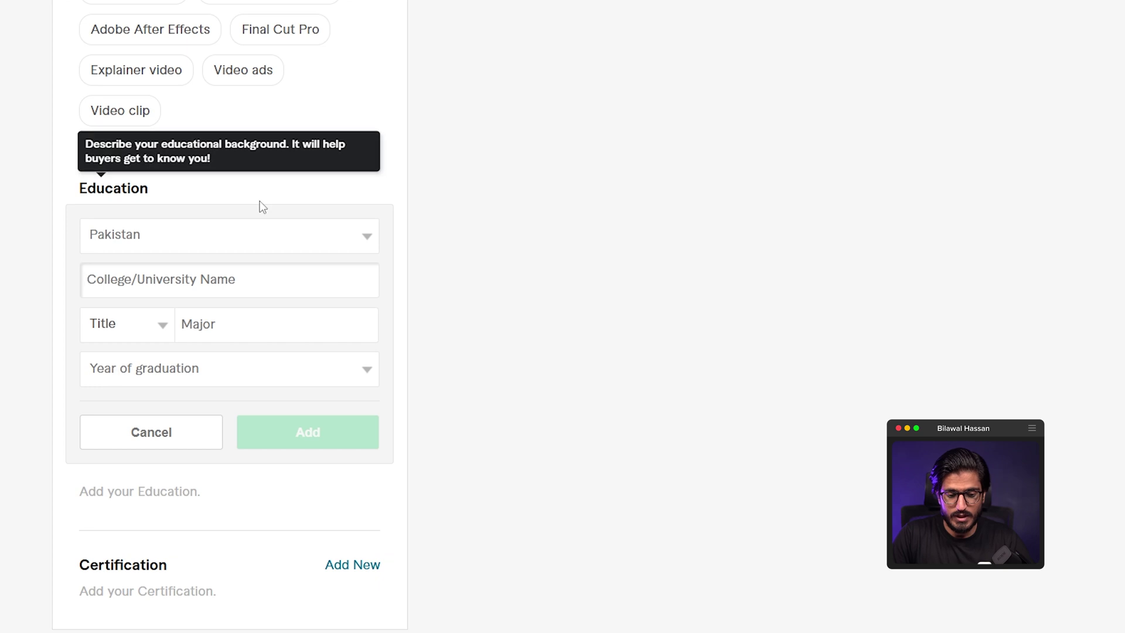
- Fill in University Of Punjab, M.Sc., Media Studies, 2018, save it, and begin a certification
{"action": "type", "text": "University Of Punjab"}
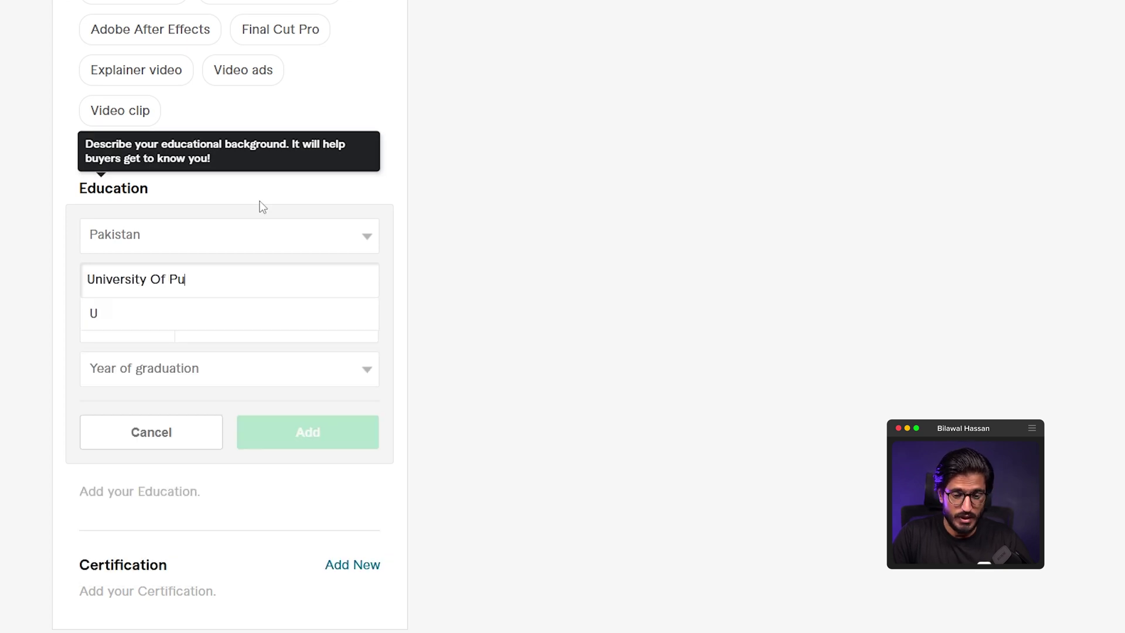
{"action": "left_click", "coordinate": [176, 345]}
{"action": "left_click", "coordinate": [129, 326]}
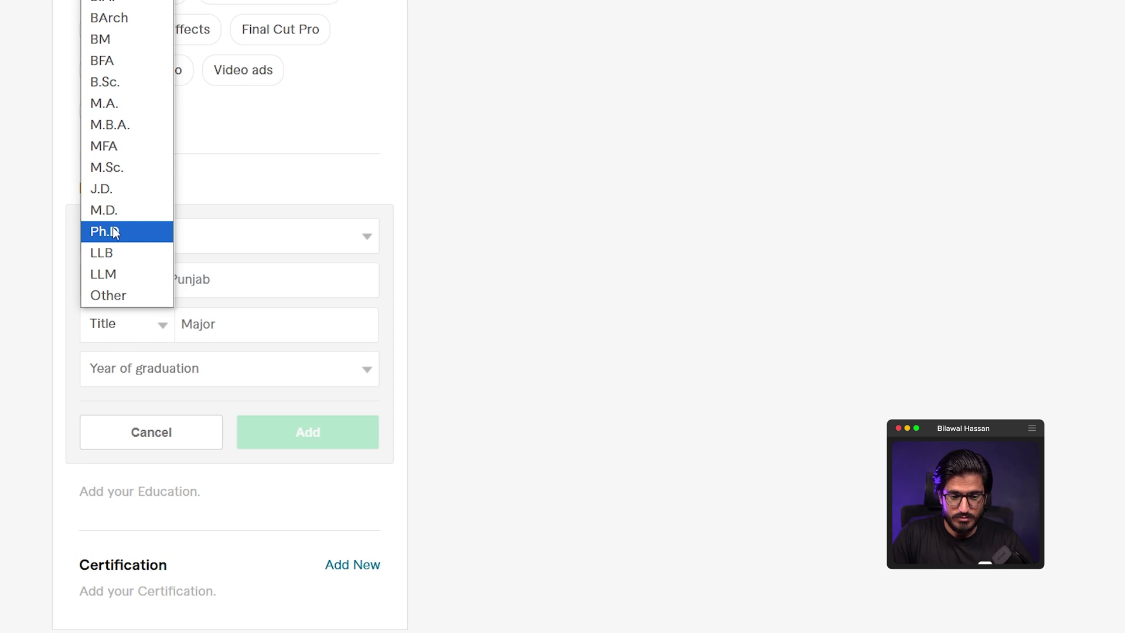
{"action": "key", "text": "Up"}
{"action": "key", "text": "Up"}
{"action": "key", "text": "Up"}
{"action": "key", "text": "Return"}
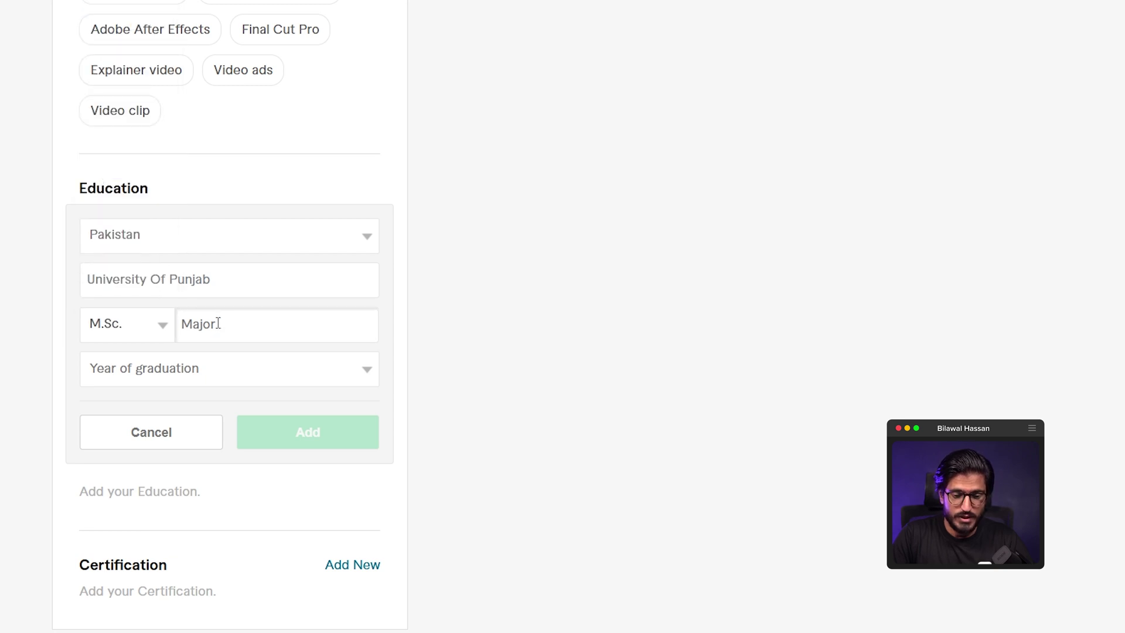
{"action": "type", "text": "Media"}
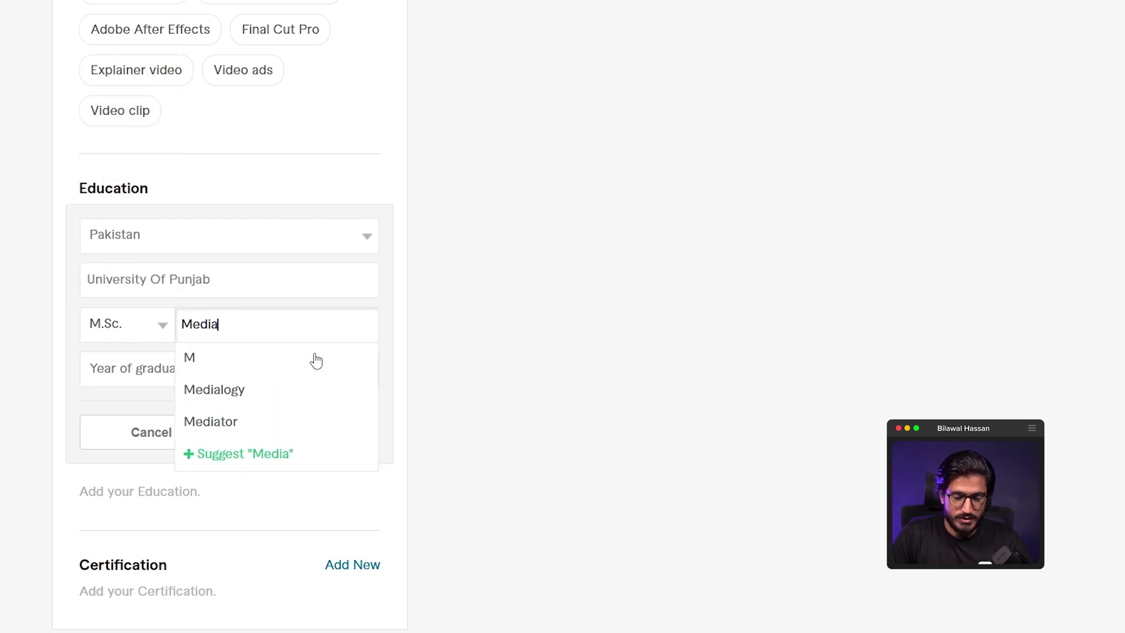
{"action": "type", "text": " Stud"}
{"action": "left_click", "coordinate": [274, 369]}
{"action": "left_click", "coordinate": [217, 369]}
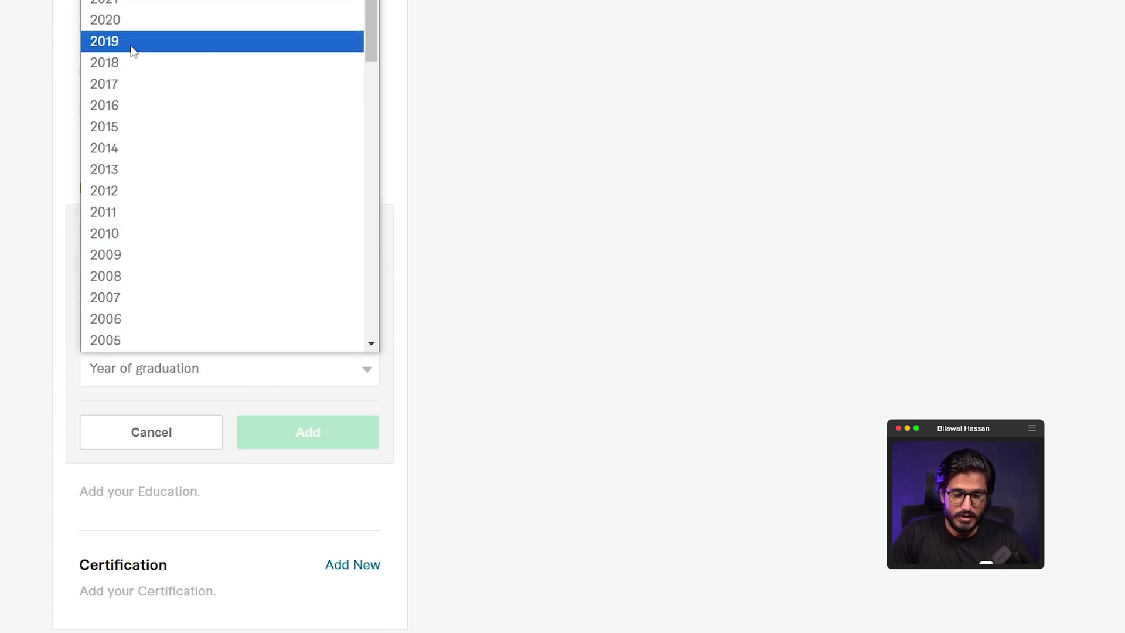
{"action": "key", "text": "Escape"}
{"action": "left_click", "coordinate": [266, 427]}
{"action": "left_click", "coordinate": [352, 314]}
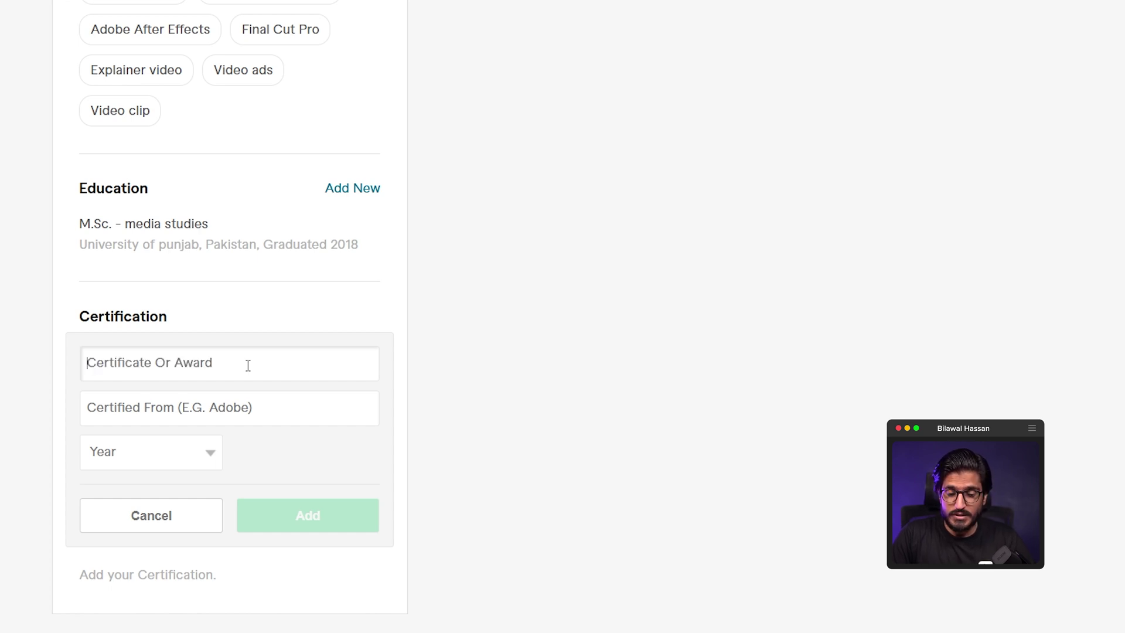
- Add the certification 'The Art Of Visual Storytelling Specialization' from Adobe, earned in 2020
{"action": "left_click", "coordinate": [161, 371]}
{"action": "type", "text": "The Art Of Visual Storytelling Specialization"}
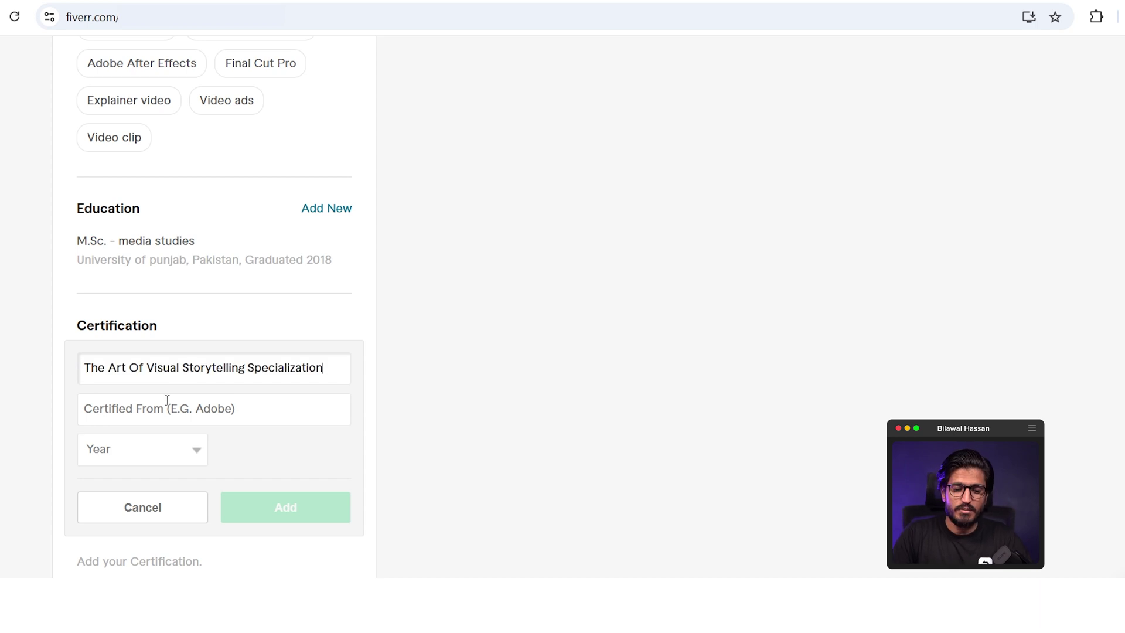
{"action": "left_click", "coordinate": [168, 404]}
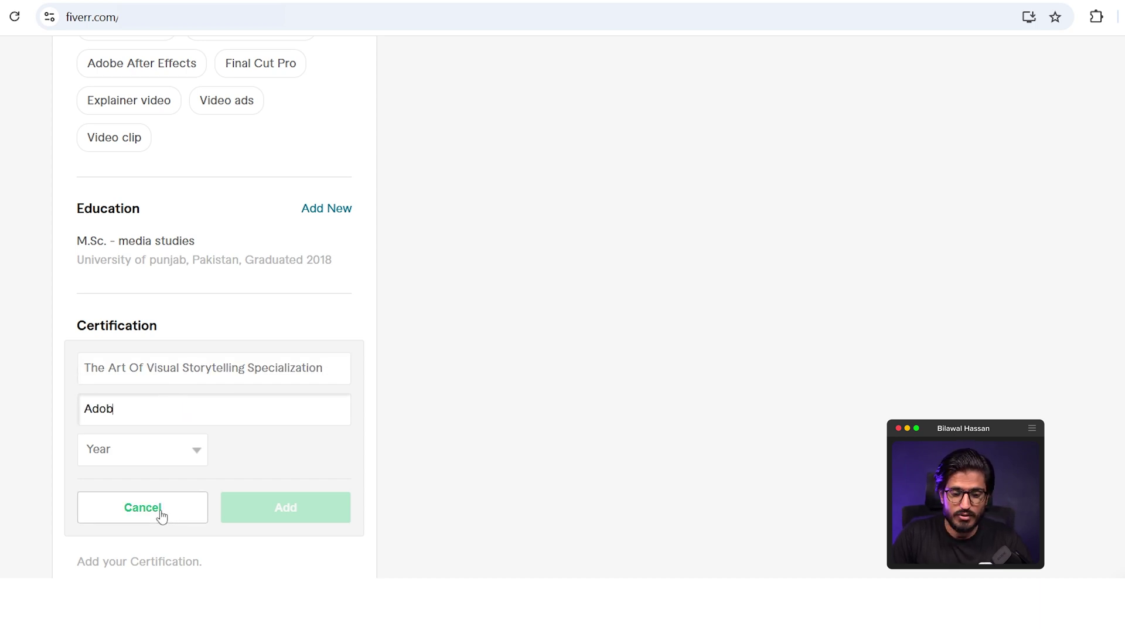
{"action": "left_click", "coordinate": [157, 459]}
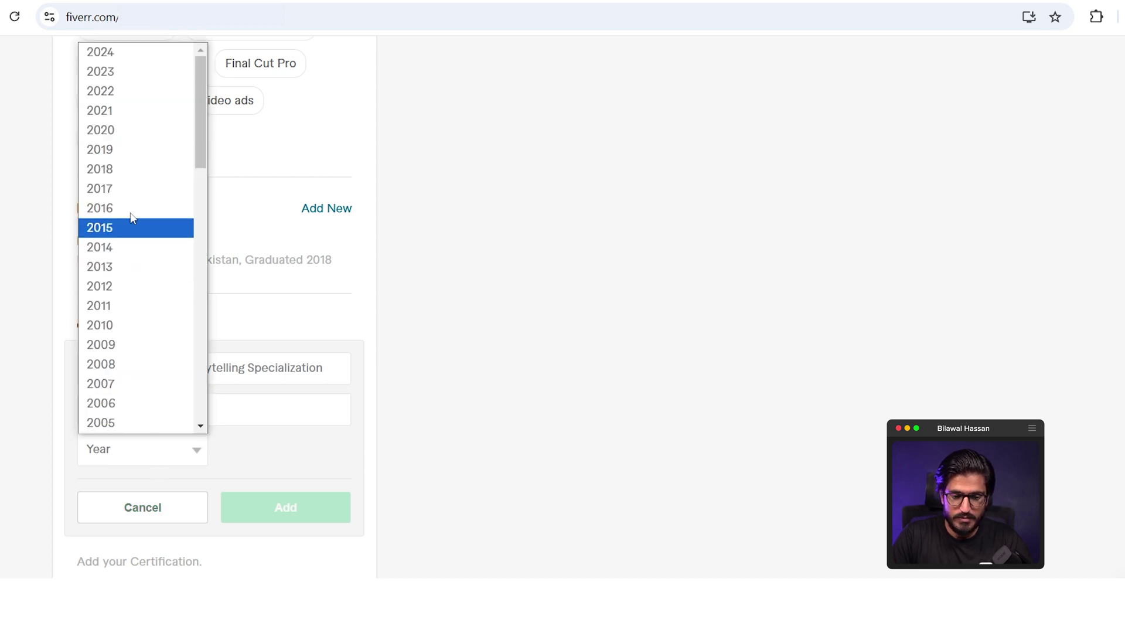
{"action": "left_click", "coordinate": [121, 126]}
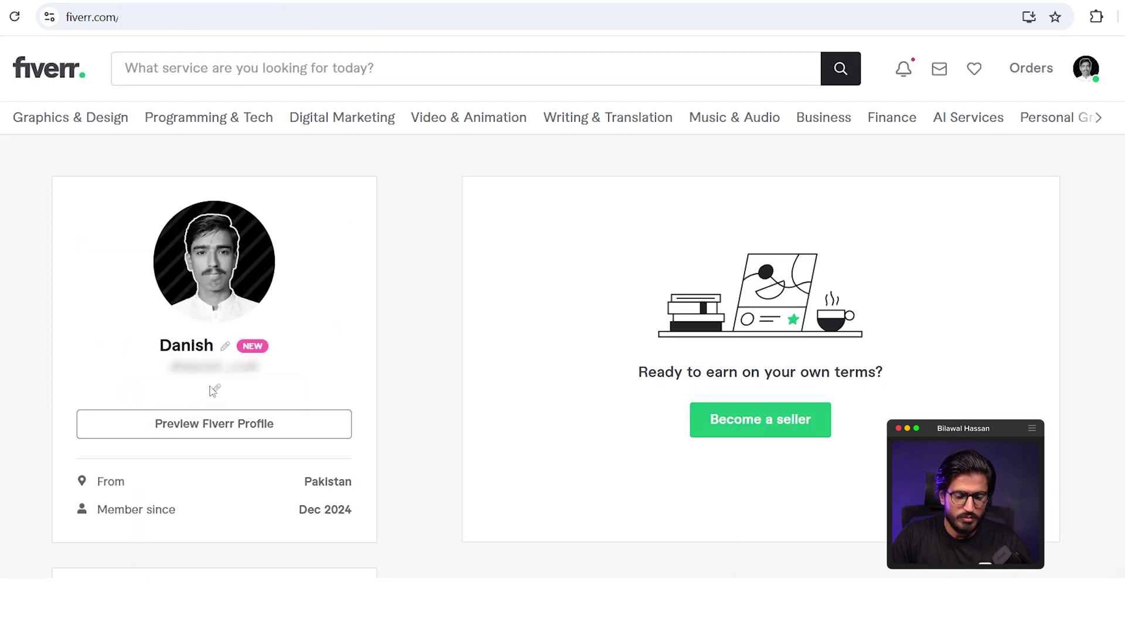
{"action": "left_click", "coordinate": [210, 404]}
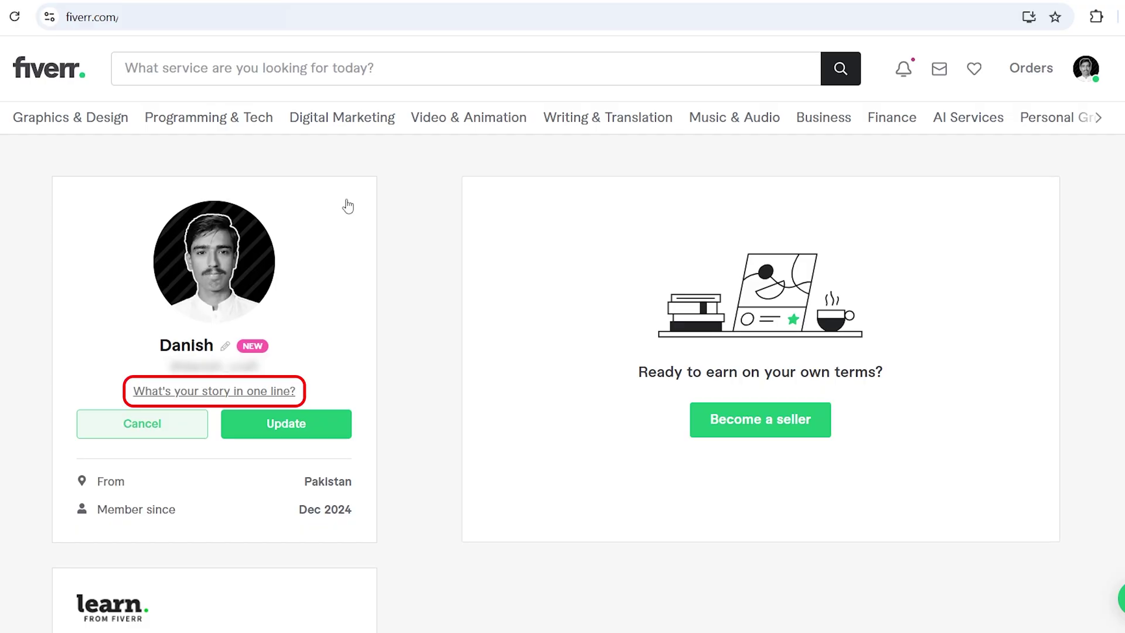
- Ask ChatGPT to suggest a short tagline for the Fiverr profile
{"action": "type", "text": "ow suggest me a short tagline"}
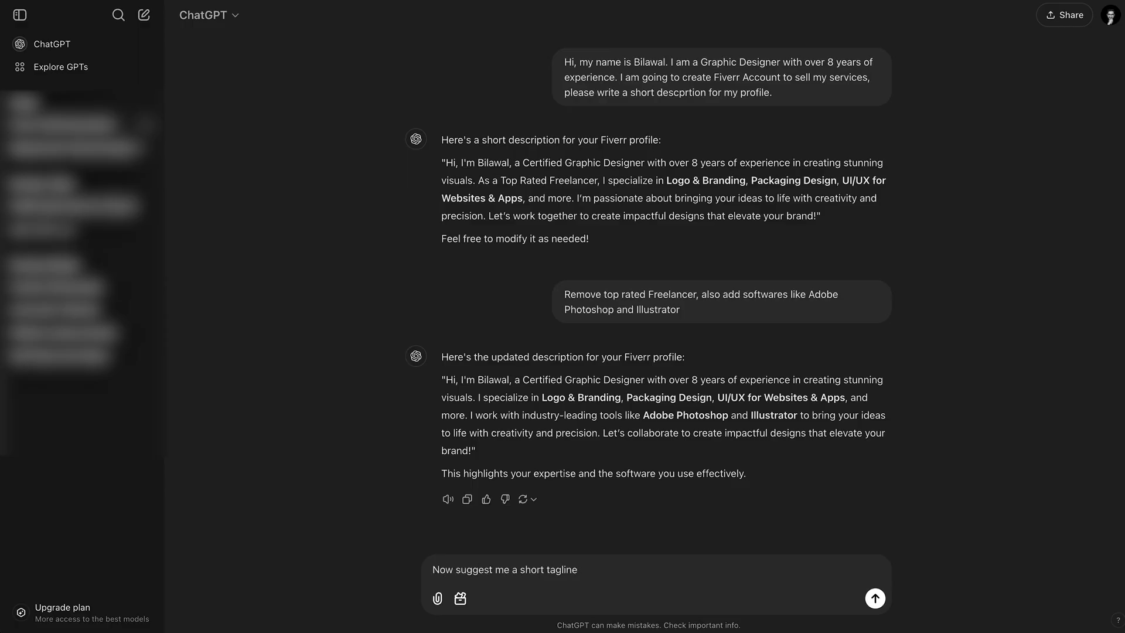
{"action": "type", "text": " for my profile"}
- Get more tagline ideas from ChatGPT, then enter 'Crafting Stunning Videos, Tailored For You' as the one-line story
{"action": "key", "text": "Return"}
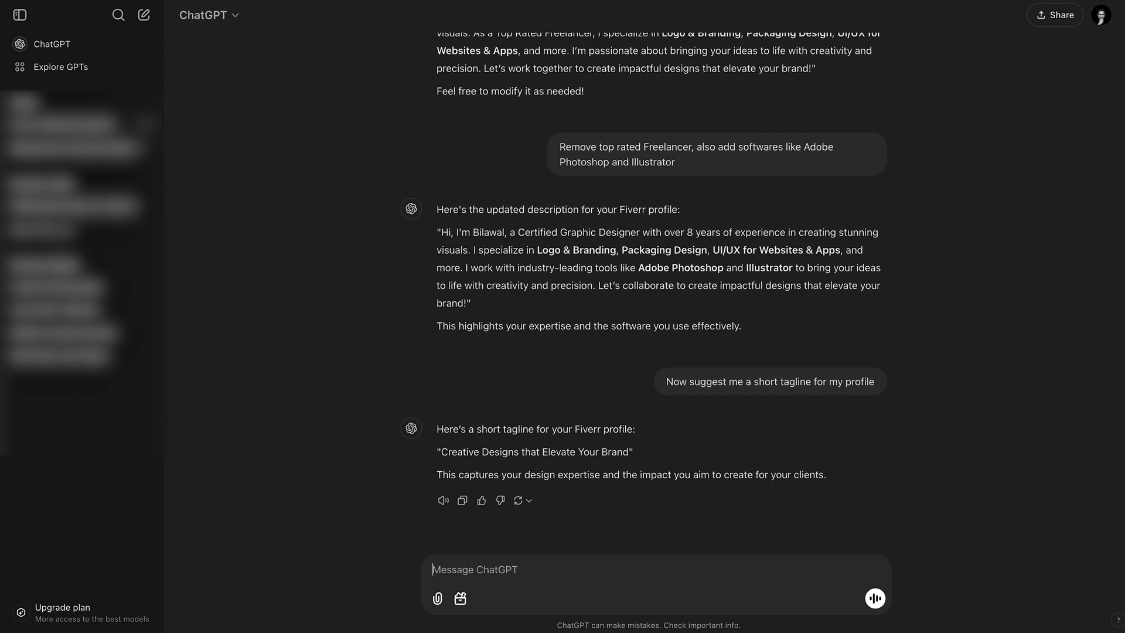
{"action": "type", "text": "some more"}
{"action": "key", "text": "Return"}
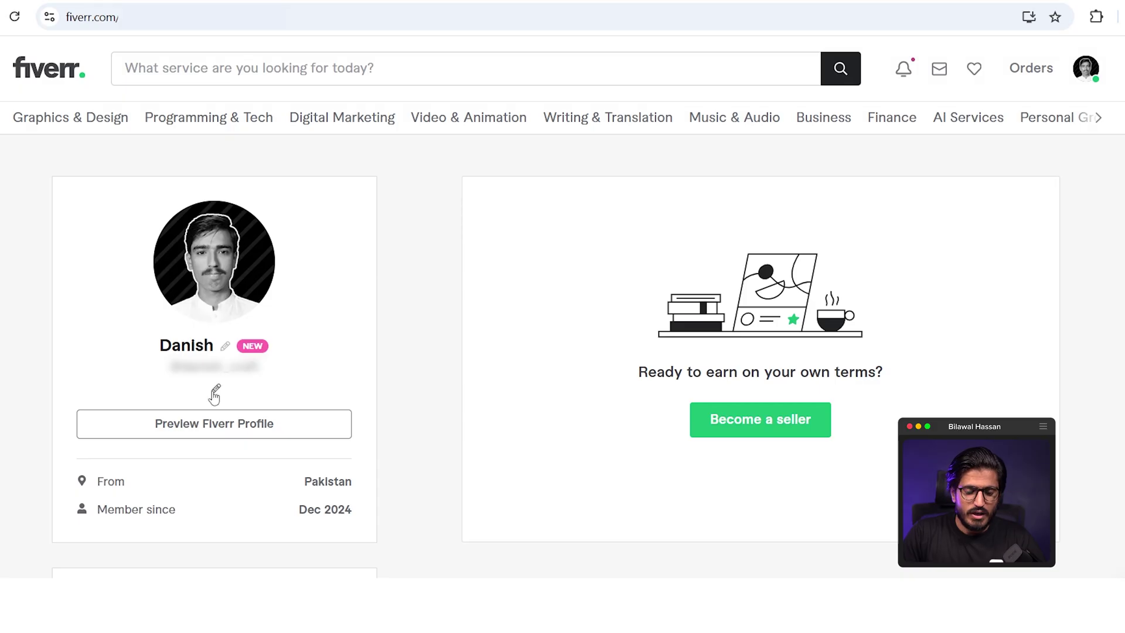
{"action": "left_click", "coordinate": [214, 387]}
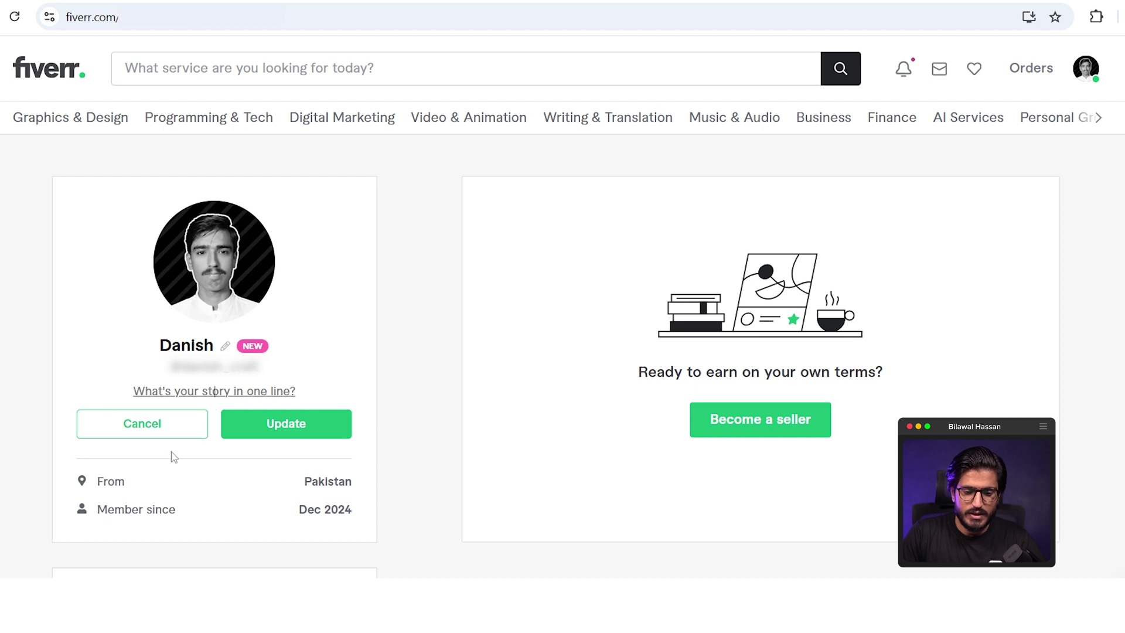
{"action": "type", "text": "Crafting Stunning Videos, Tailored For You"}
- Save the tagline and continue past the three seller intro pages
{"action": "left_click", "coordinate": [319, 428]}
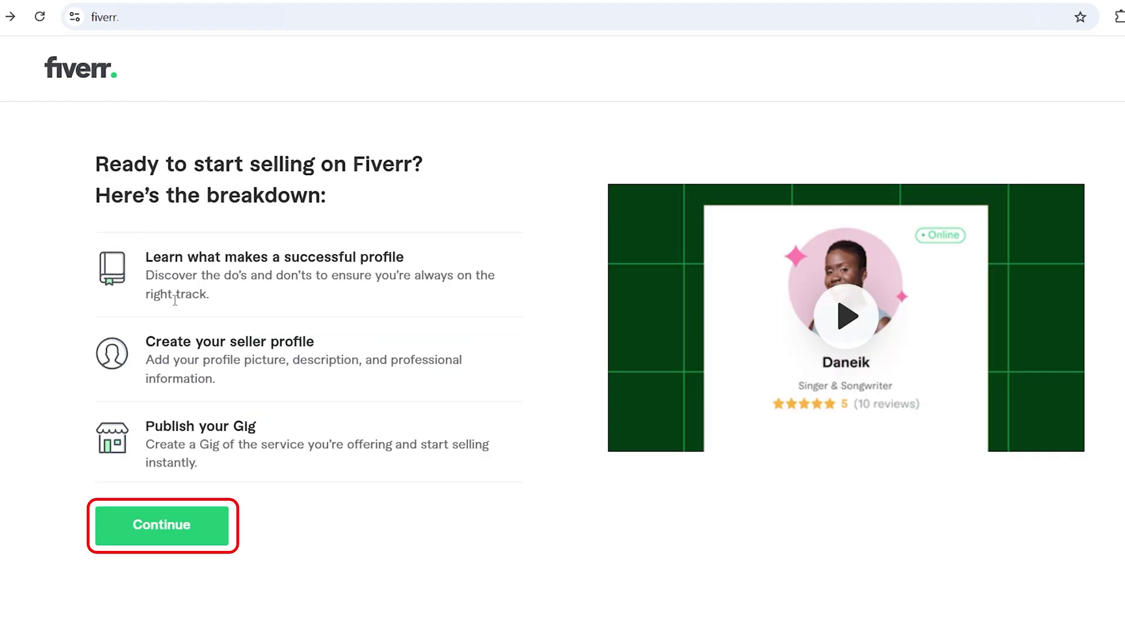
{"action": "left_click", "coordinate": [180, 534]}
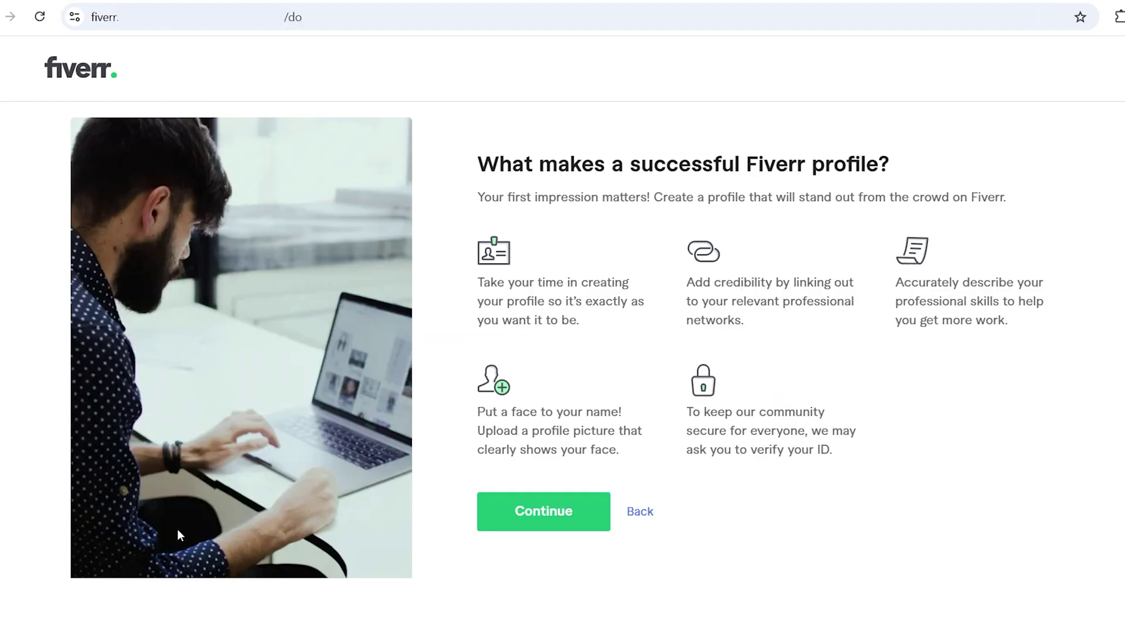
{"action": "left_click", "coordinate": [561, 525]}
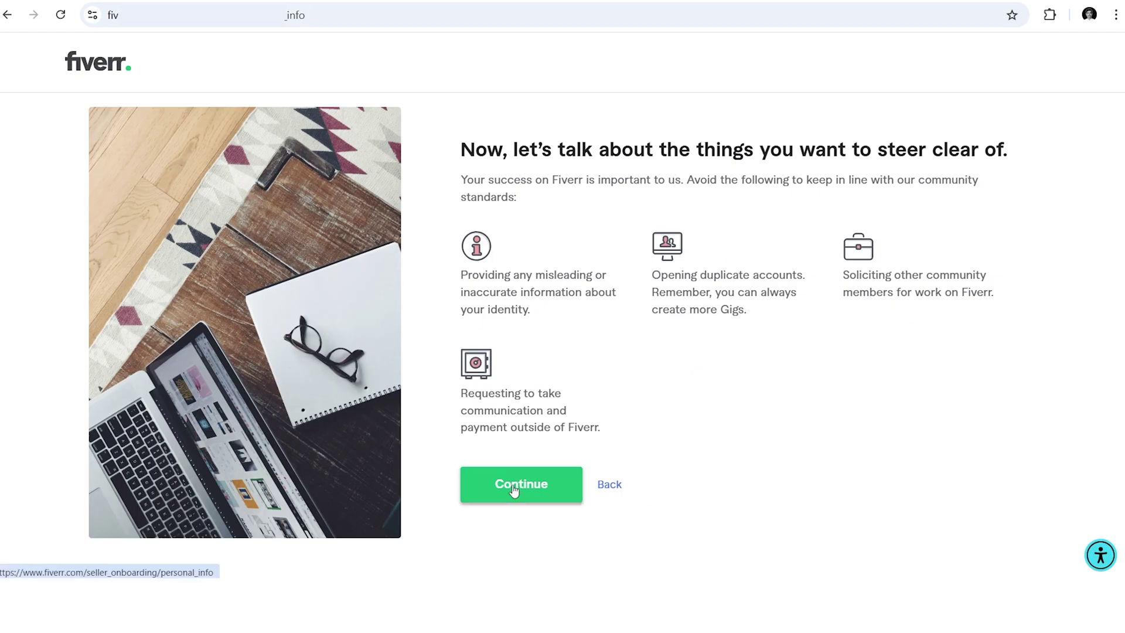
{"action": "left_click", "coordinate": [514, 490]}
{"action": "scroll", "coordinate": [187, 223], "scroll_direction": "down", "scroll_amount": 11}
{"action": "scroll", "coordinate": [199, 241], "scroll_direction": "up", "scroll_amount": 11}
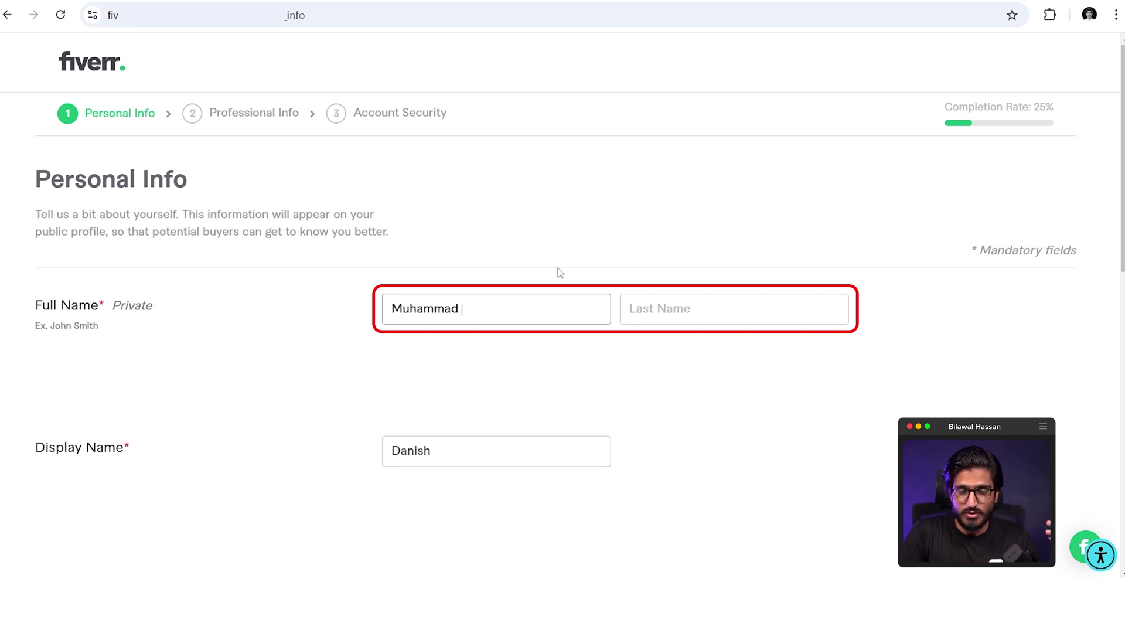
- Enter the seller's first and last name in the Personal Info form
{"action": "type", "text": "Da"}
{"action": "key", "text": "Tab"}
{"action": "type", "text": "Danish"}
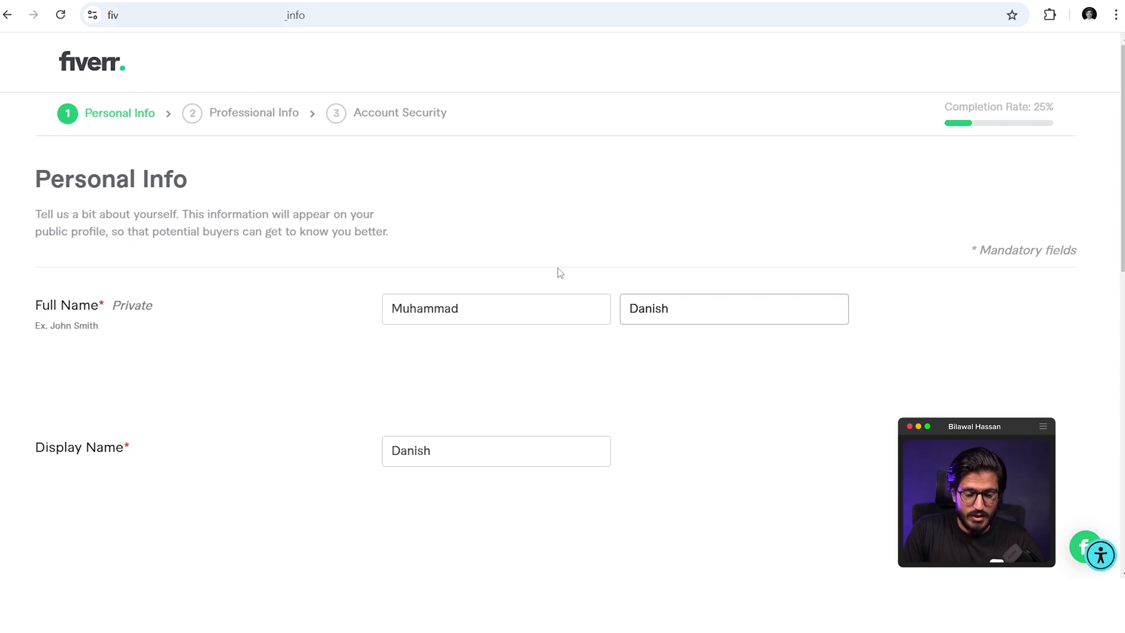
- Submit Personal Info to move on to the Professional Info step
{"action": "scroll", "coordinate": [410, 339], "scroll_direction": "down", "scroll_amount": 5}
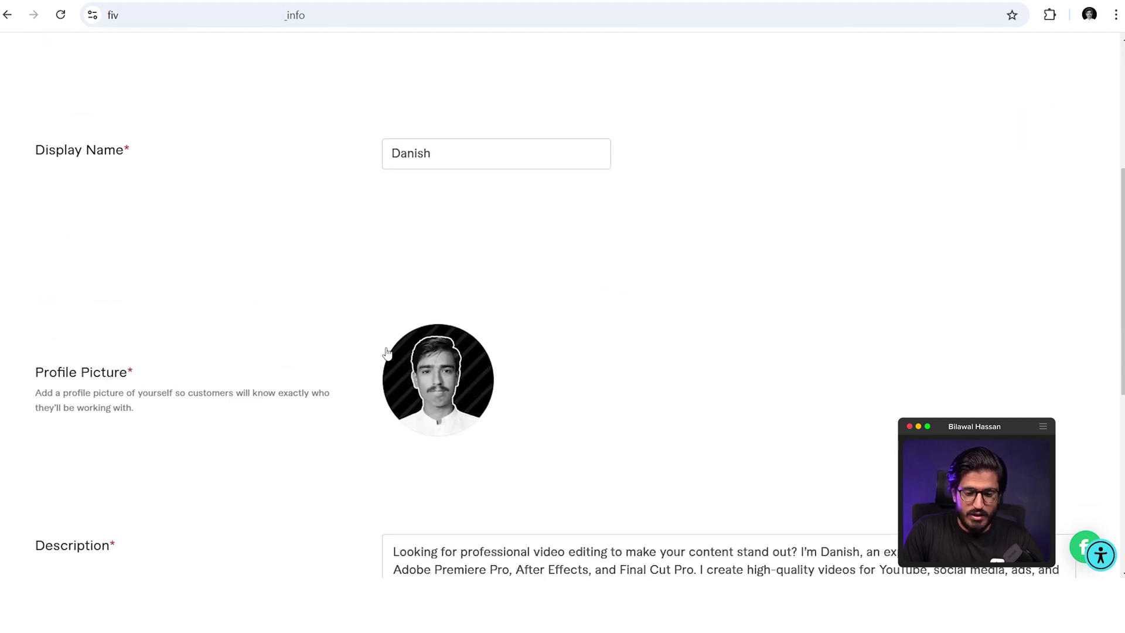
{"action": "scroll", "coordinate": [329, 314], "scroll_direction": "down", "scroll_amount": 4}
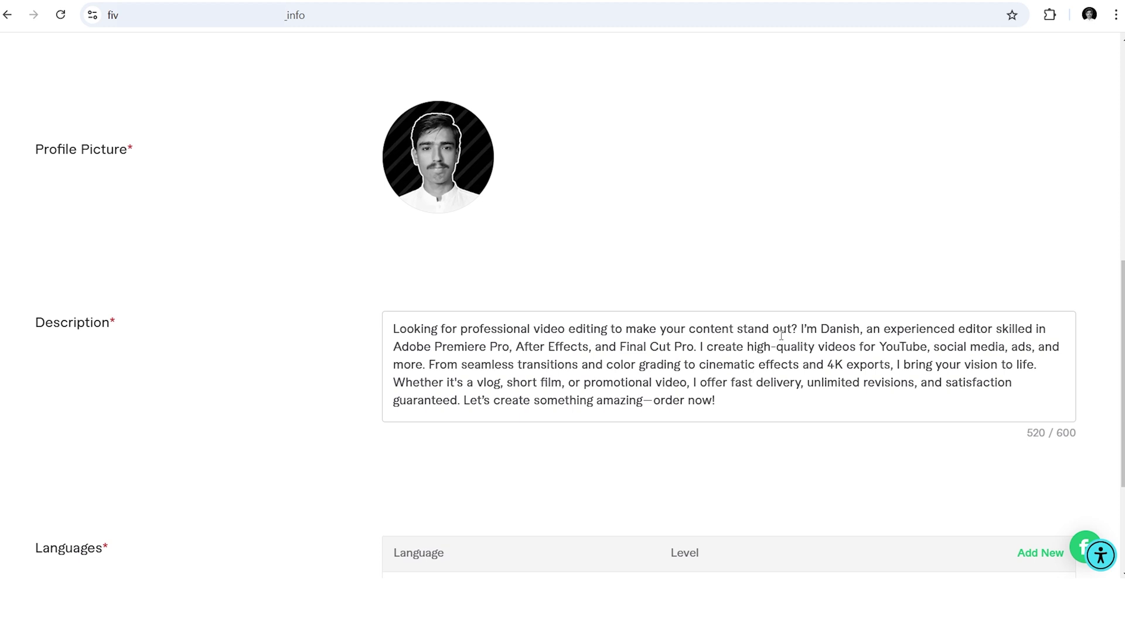
{"action": "scroll", "coordinate": [782, 336], "scroll_direction": "down", "scroll_amount": 3}
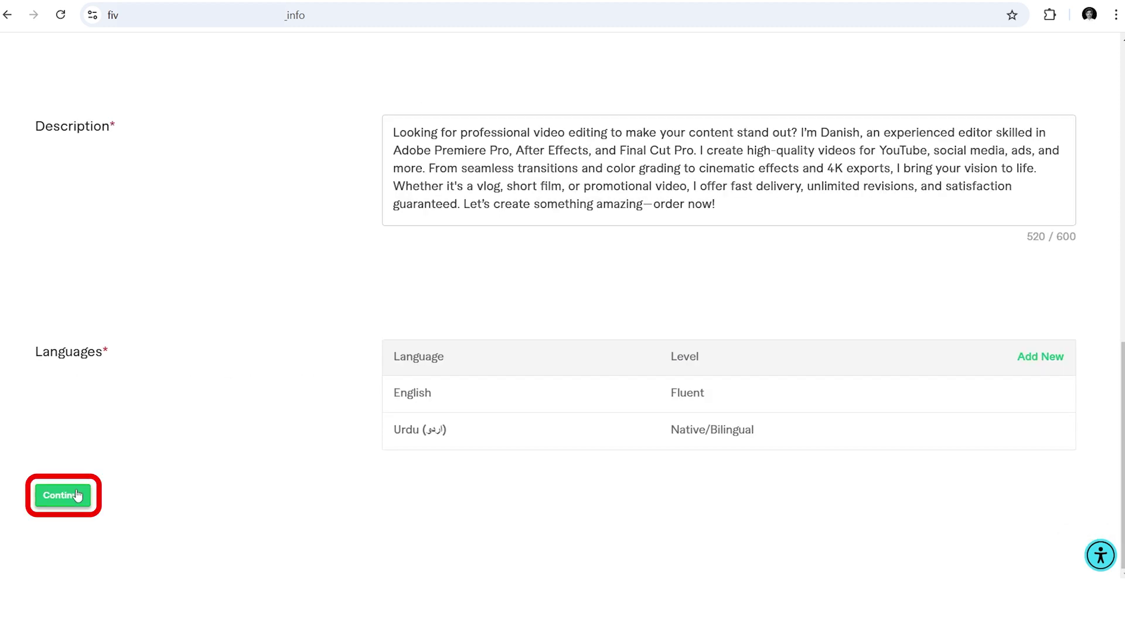
{"action": "left_click", "coordinate": [79, 493]}
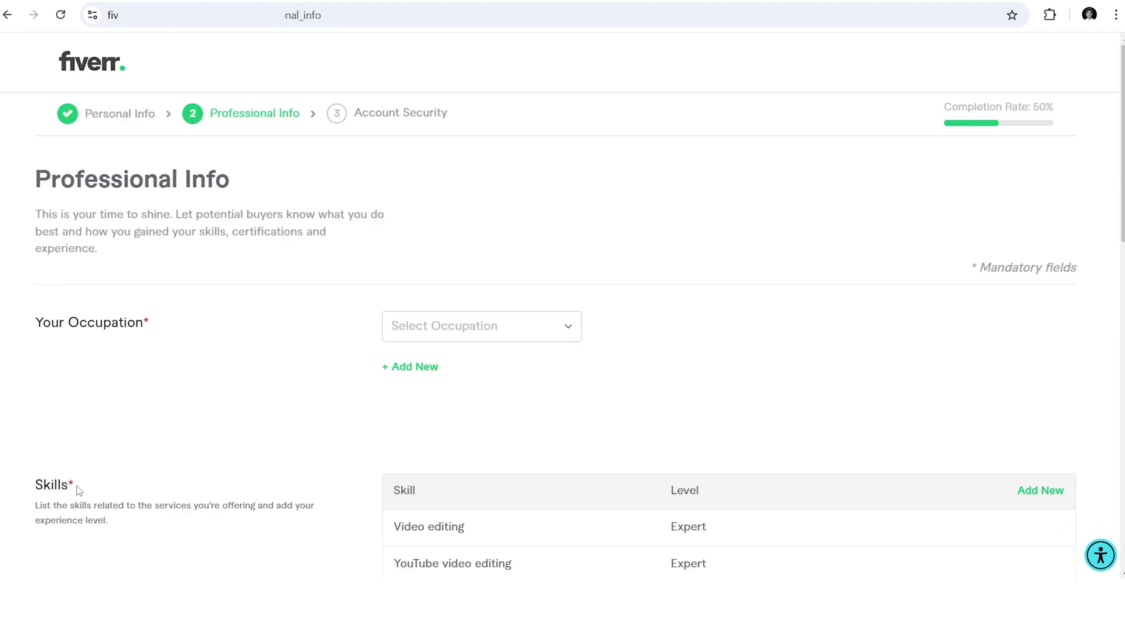
- Set the occupation to Video & Animation, worked from 2016 to 2024
{"action": "left_click", "coordinate": [432, 336]}
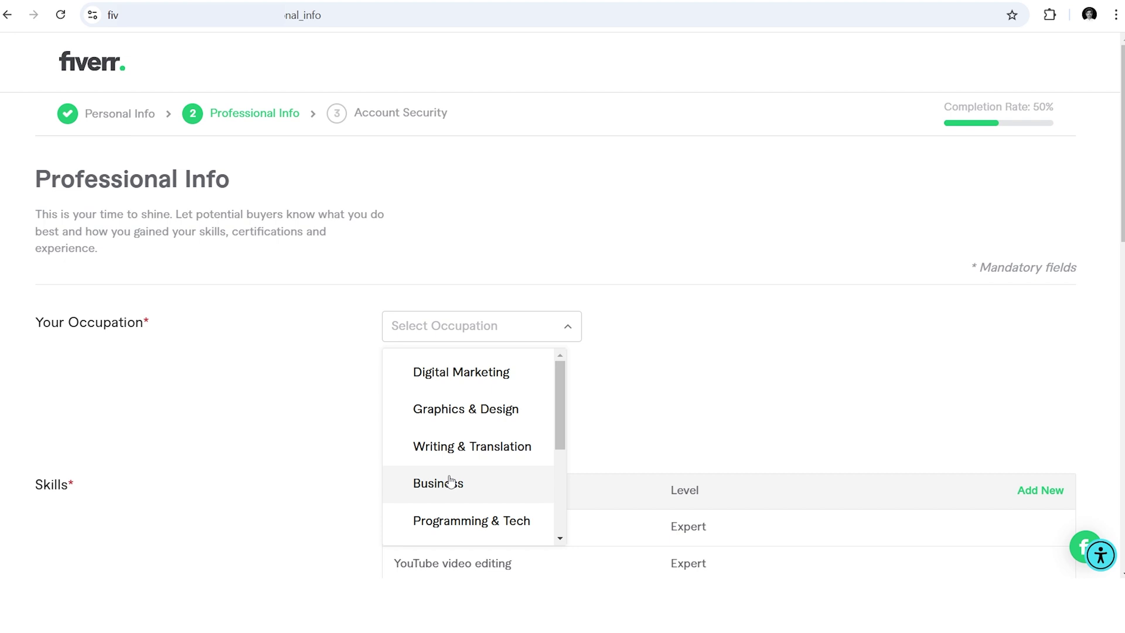
{"action": "scroll", "coordinate": [449, 481], "scroll_direction": "down", "scroll_amount": 2}
{"action": "left_click", "coordinate": [449, 483]}
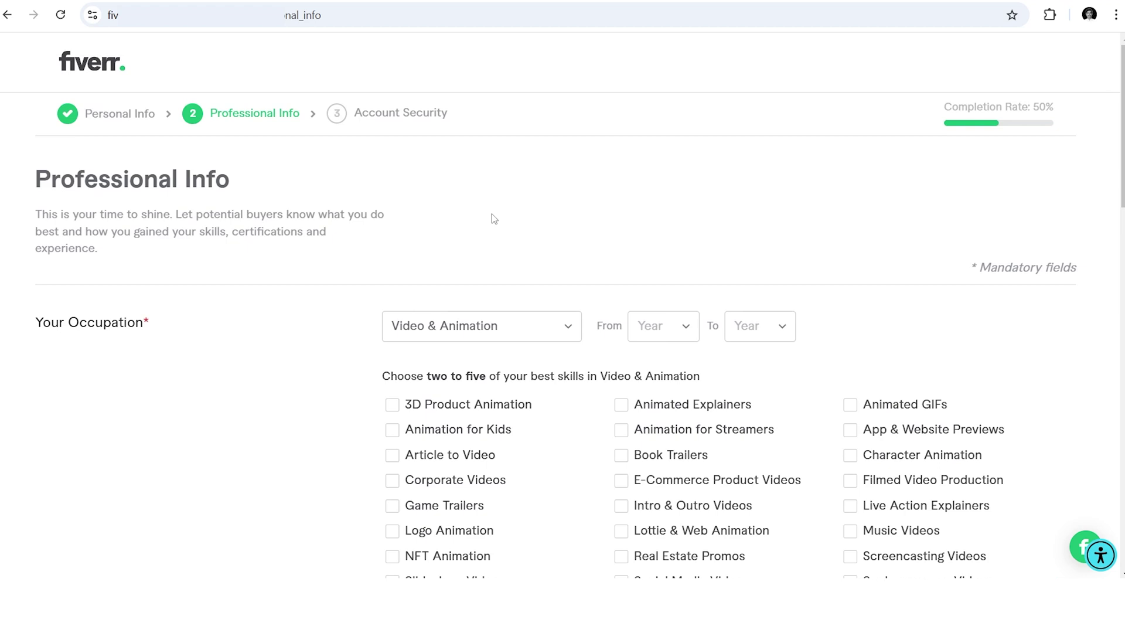
{"action": "scroll", "coordinate": [491, 214], "scroll_direction": "down", "scroll_amount": 2}
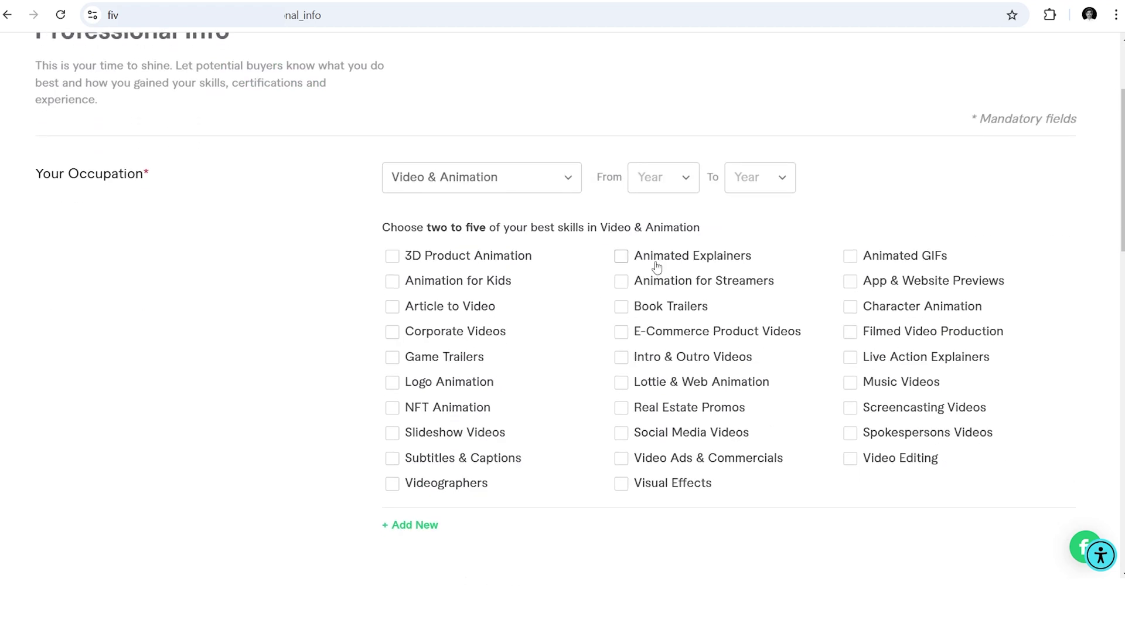
{"action": "left_click", "coordinate": [667, 181]}
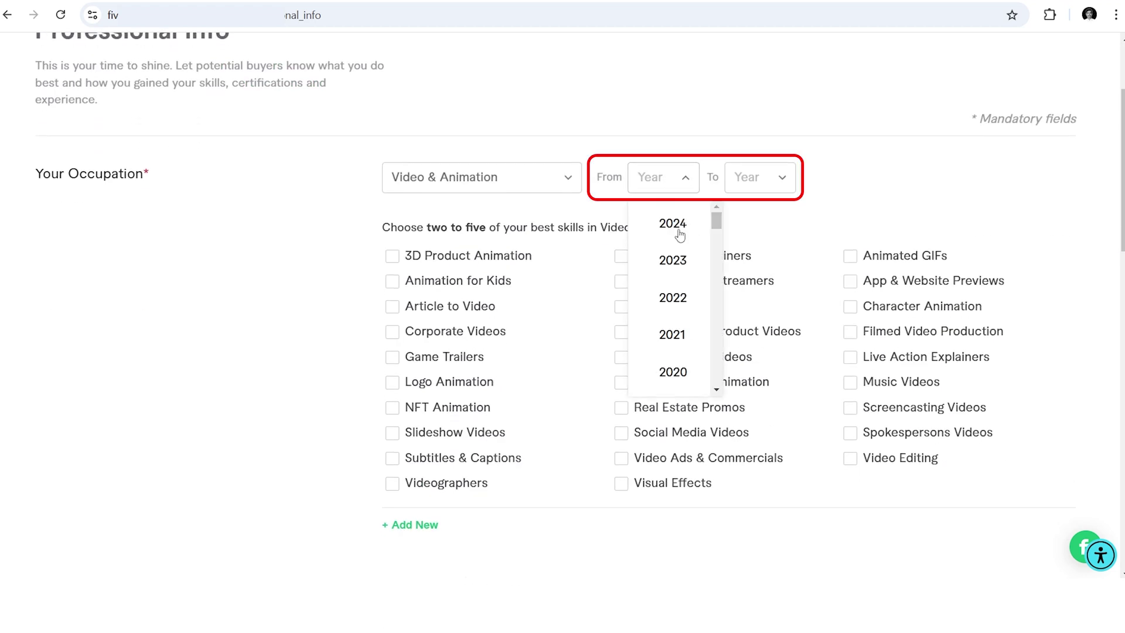
{"action": "scroll", "coordinate": [674, 328], "scroll_direction": "down", "scroll_amount": 2}
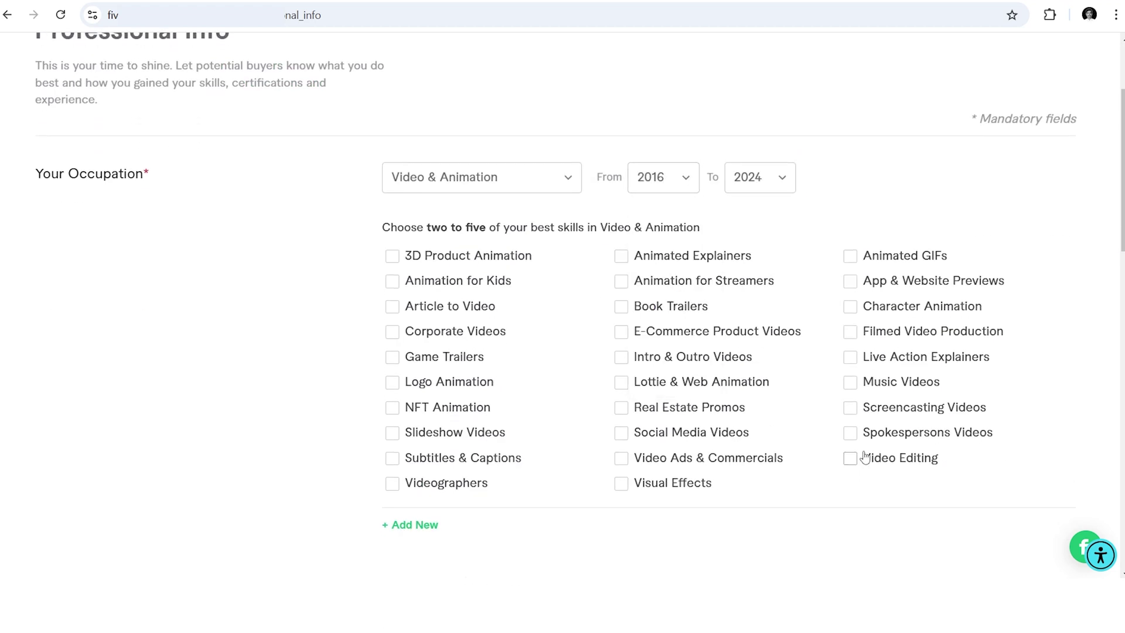
- Tick the skills Video Editing, Video Ads & Commercials, Social Media Videos, and Intro & Outro Videos
{"action": "left_click", "coordinate": [852, 467]}
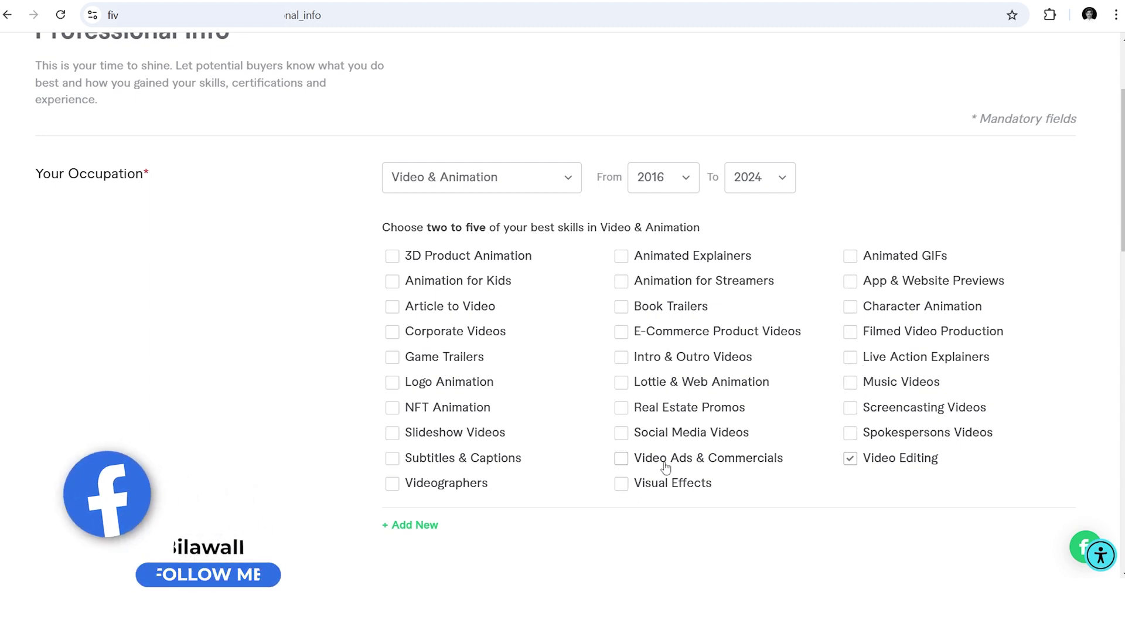
{"action": "left_click", "coordinate": [625, 459]}
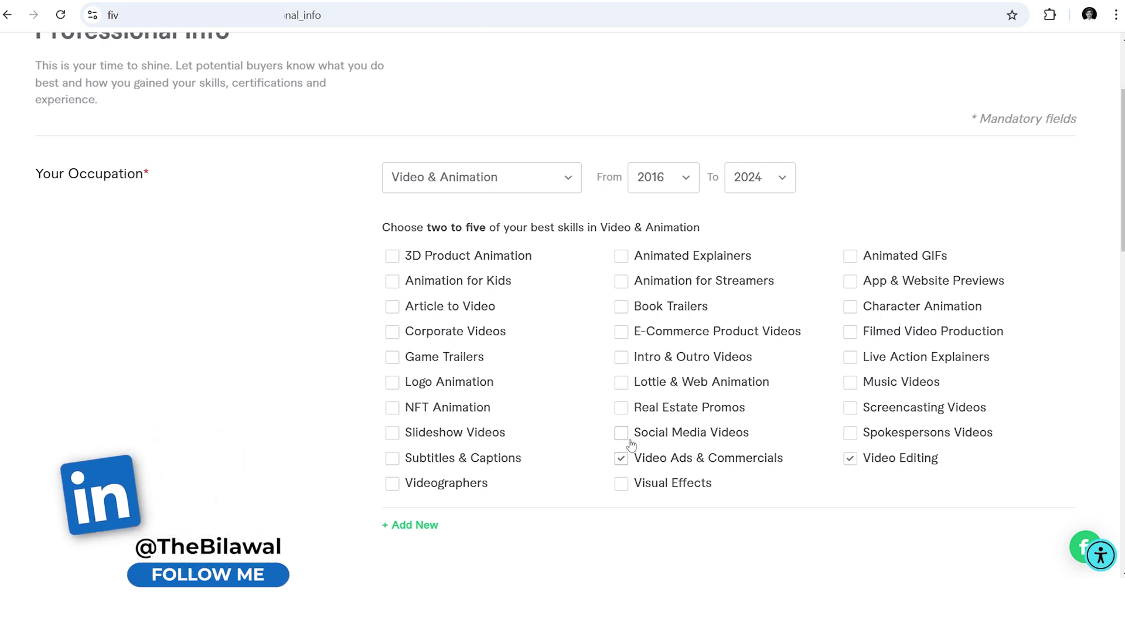
{"action": "left_click", "coordinate": [623, 435]}
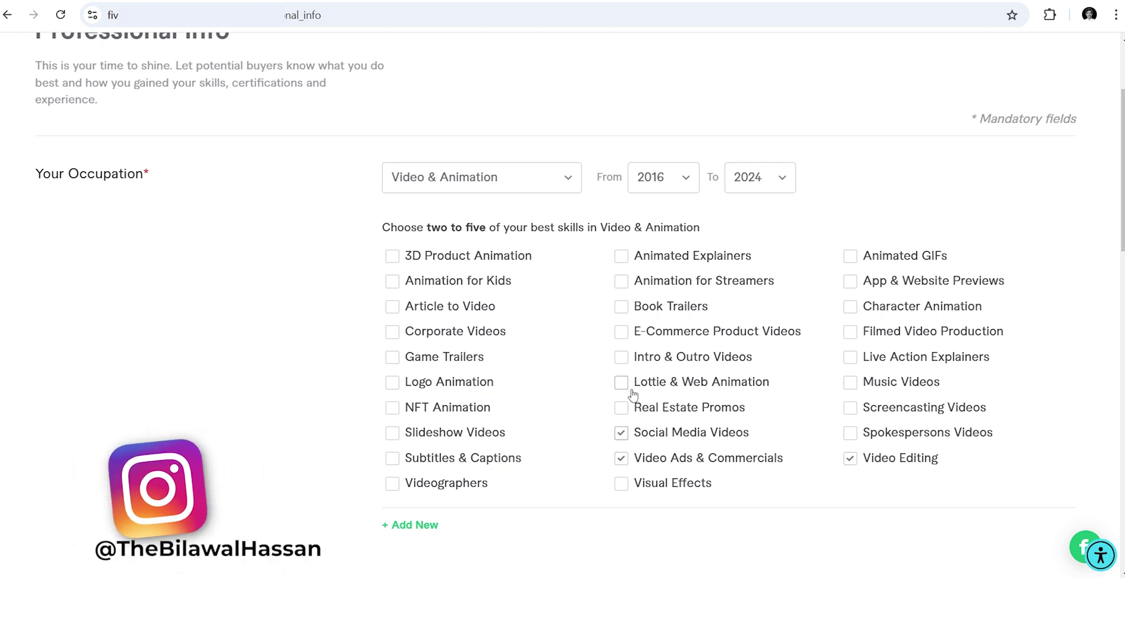
{"action": "left_click", "coordinate": [622, 358]}
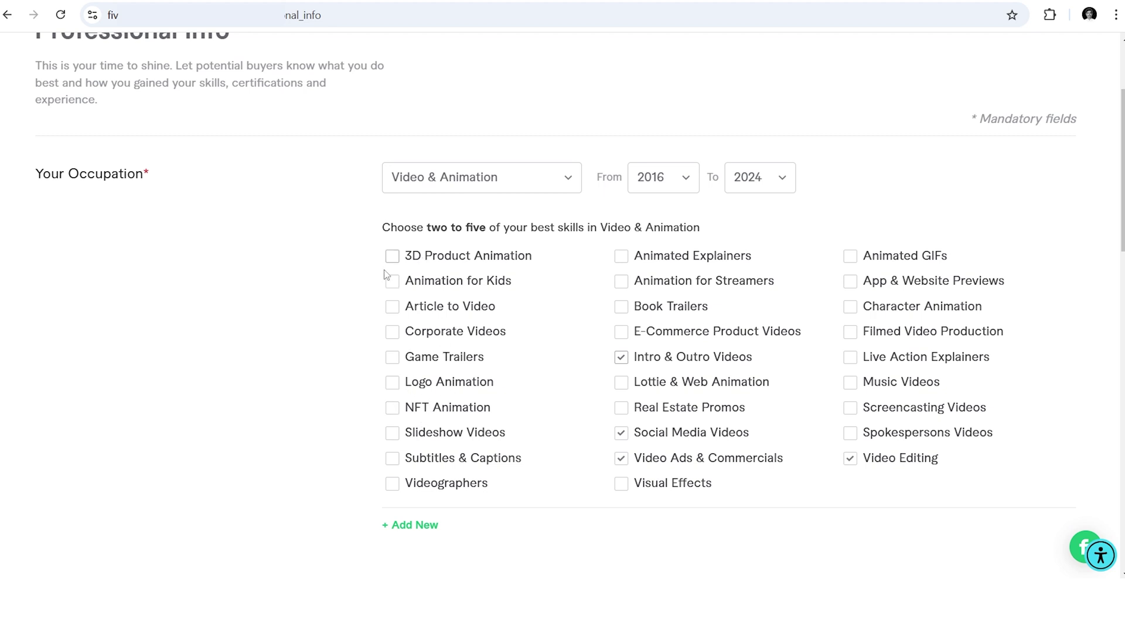
- Add Logo Animation as a fifth skill and scroll down past Skills and Education
{"action": "left_click", "coordinate": [396, 386]}
{"action": "scroll", "coordinate": [332, 307], "scroll_direction": "down", "scroll_amount": 4}
{"action": "scroll", "coordinate": [364, 304], "scroll_direction": "down", "scroll_amount": 4}
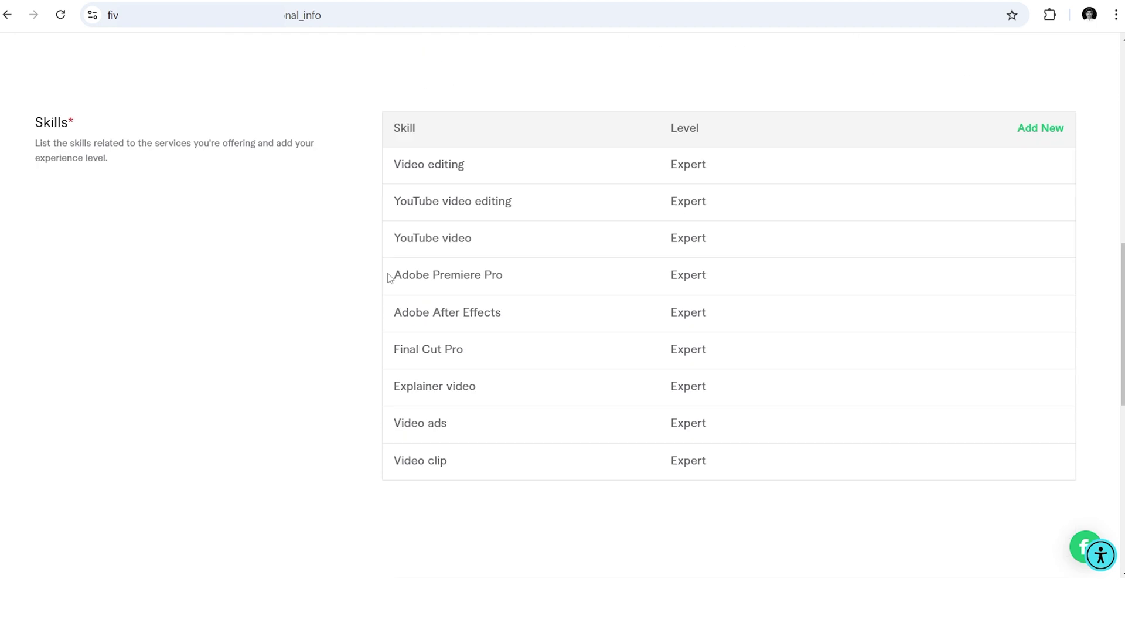
{"action": "scroll", "coordinate": [523, 288], "scroll_direction": "down", "scroll_amount": 2}
{"action": "scroll", "coordinate": [1005, 51], "scroll_direction": "down", "scroll_amount": 7}
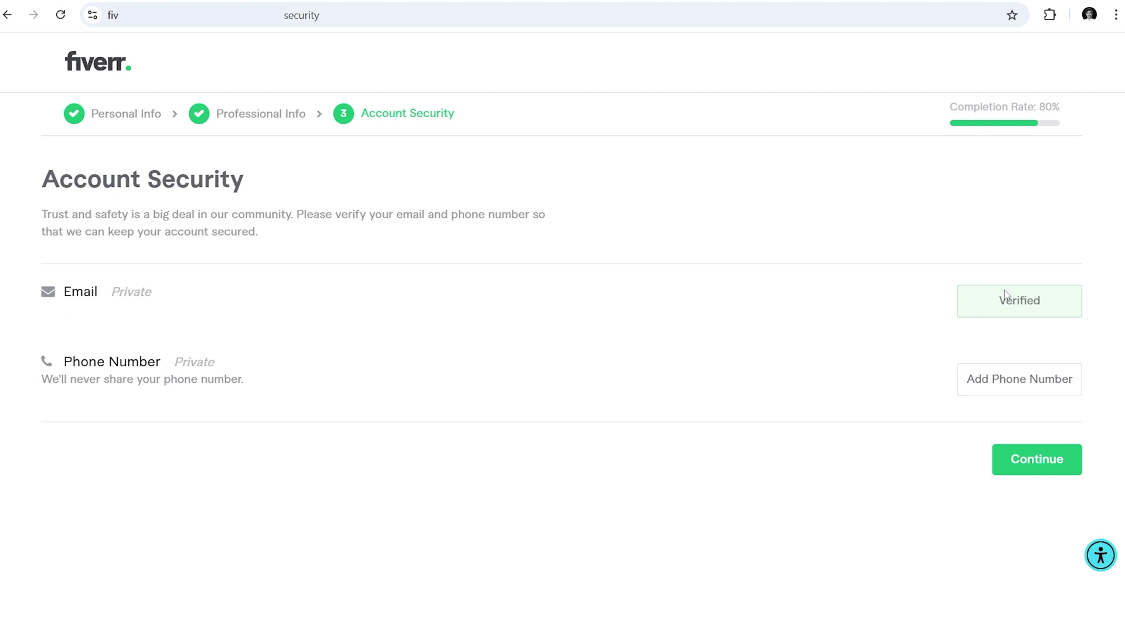
- Verify the account's Pakistan phone number using the SMS verification code
{"action": "left_click", "coordinate": [1021, 392]}
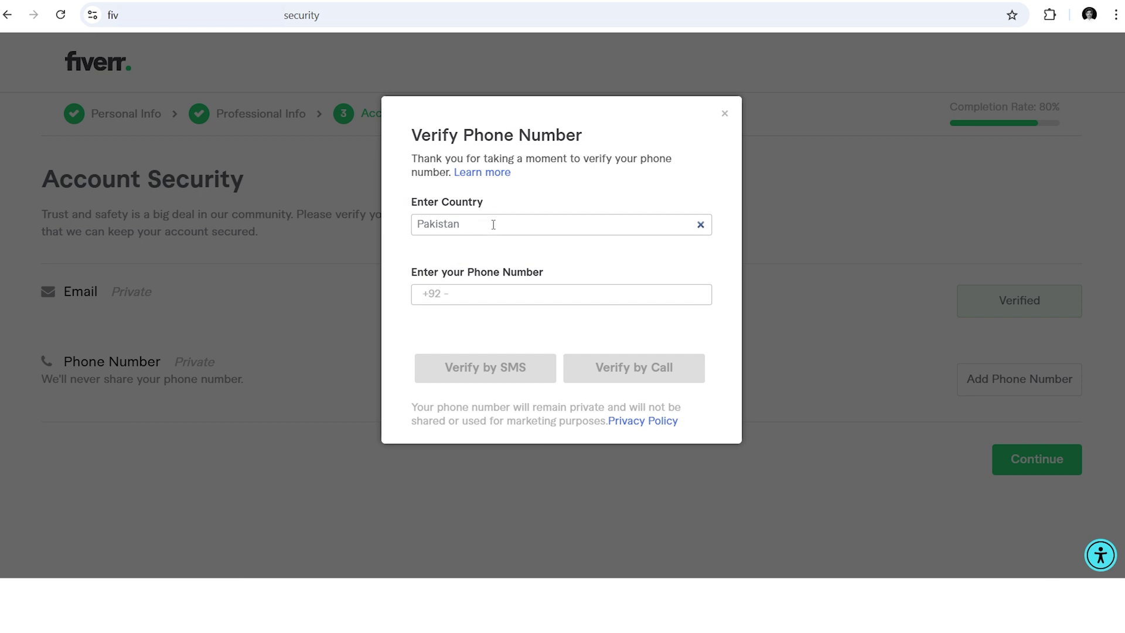
{"action": "left_click", "coordinate": [493, 293]}
{"action": "type", "text": "000000"}
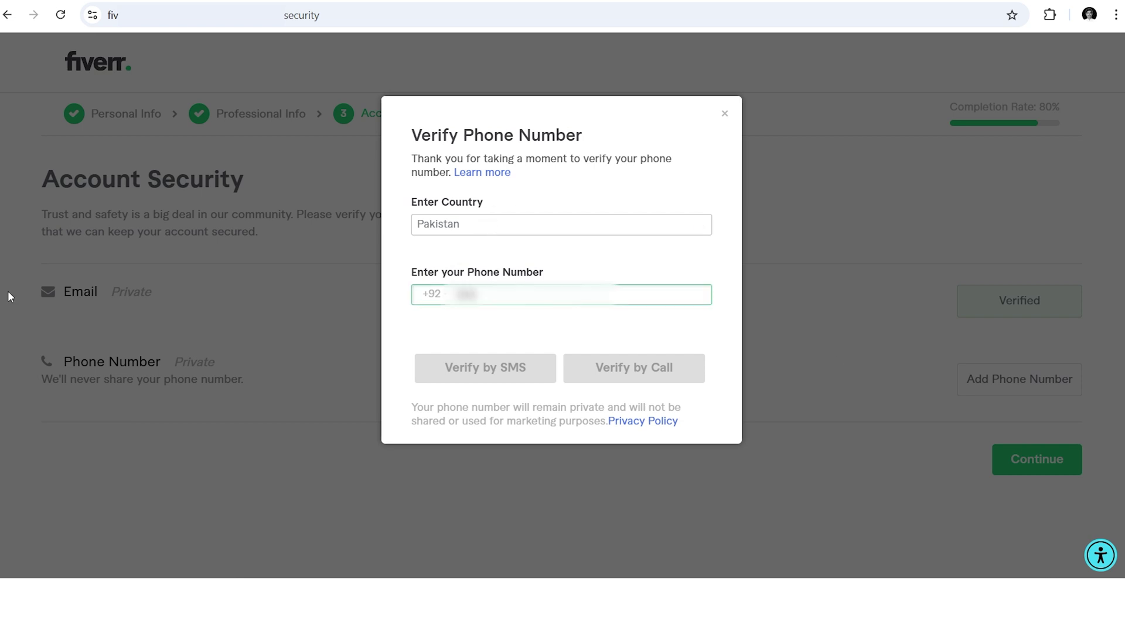
{"action": "type", "text": "00"}
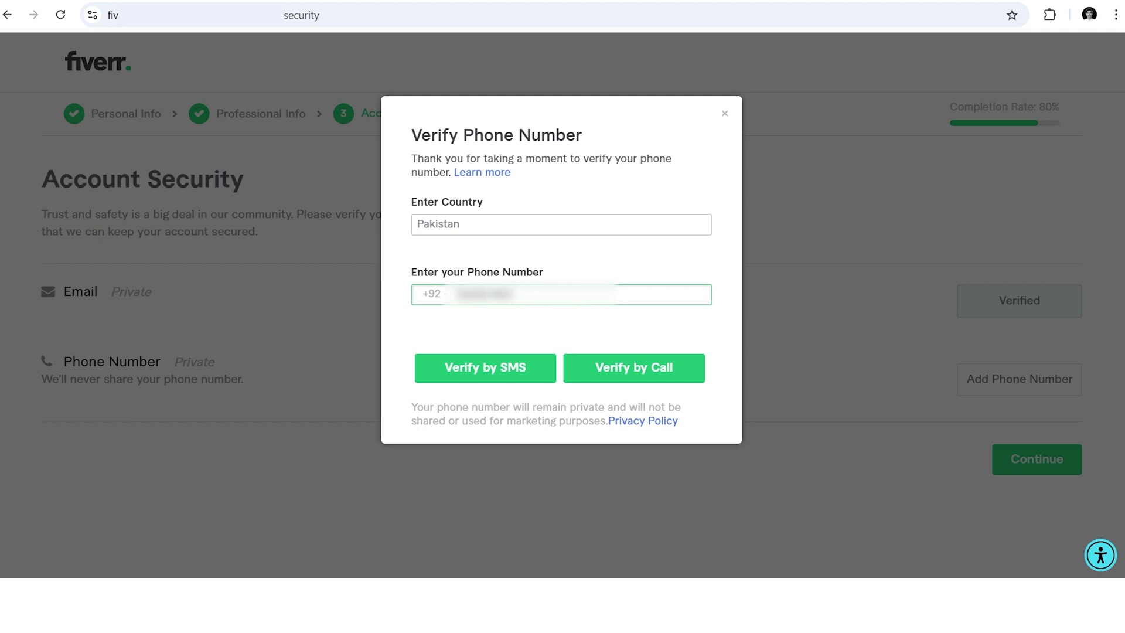
{"action": "left_click", "coordinate": [507, 373]}
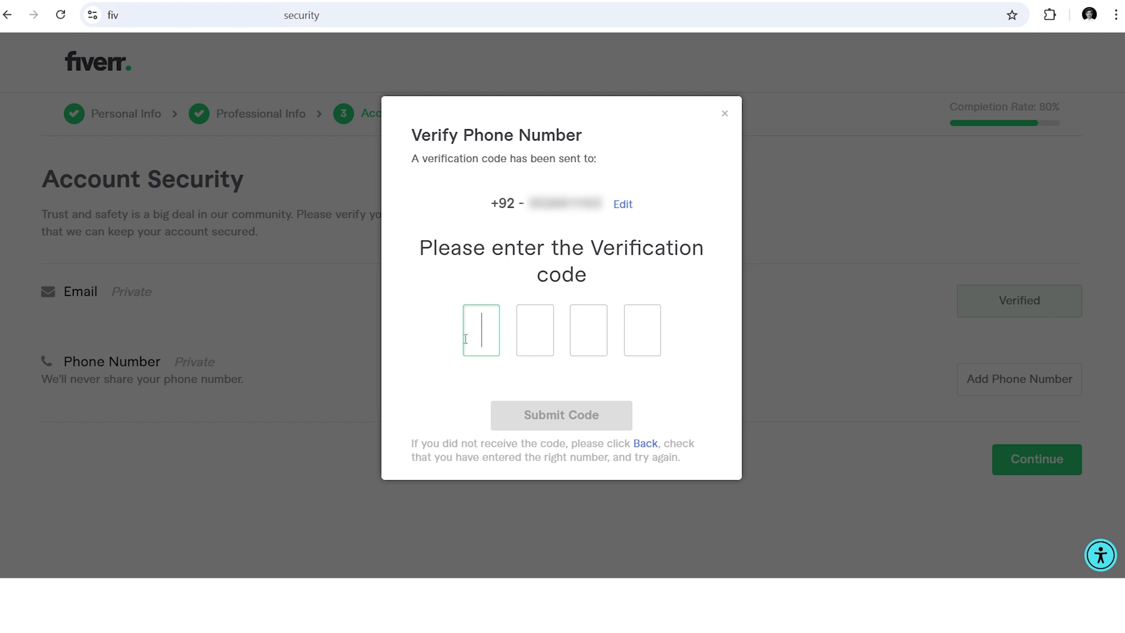
{"action": "key", "text": "ctrl+v"}
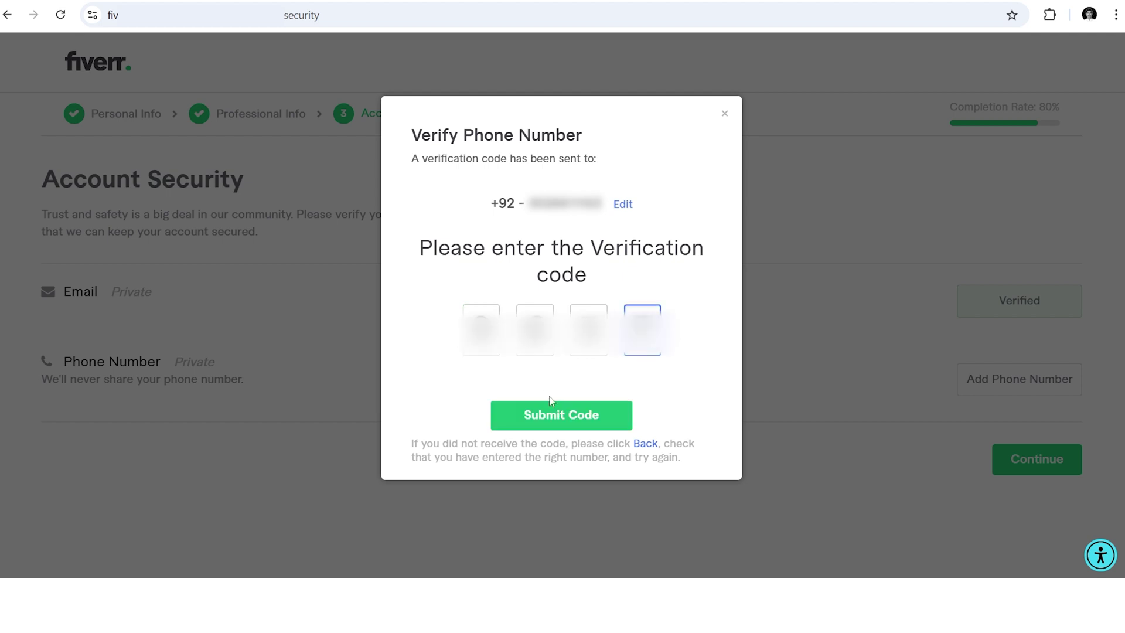
{"action": "left_click", "coordinate": [560, 417]}
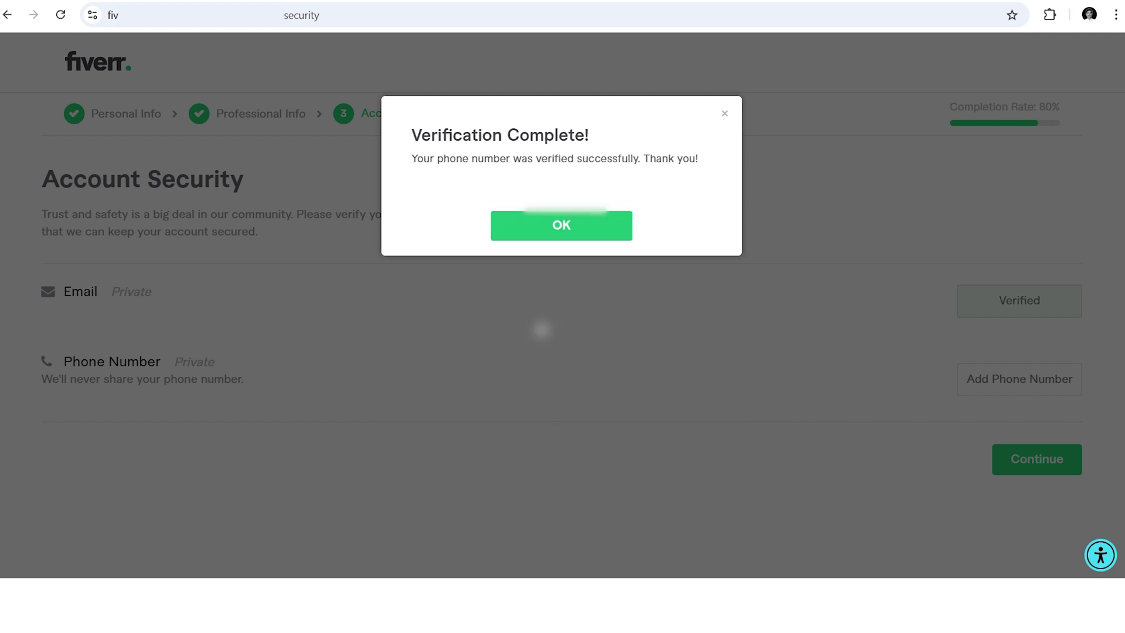
{"action": "left_click", "coordinate": [576, 237]}
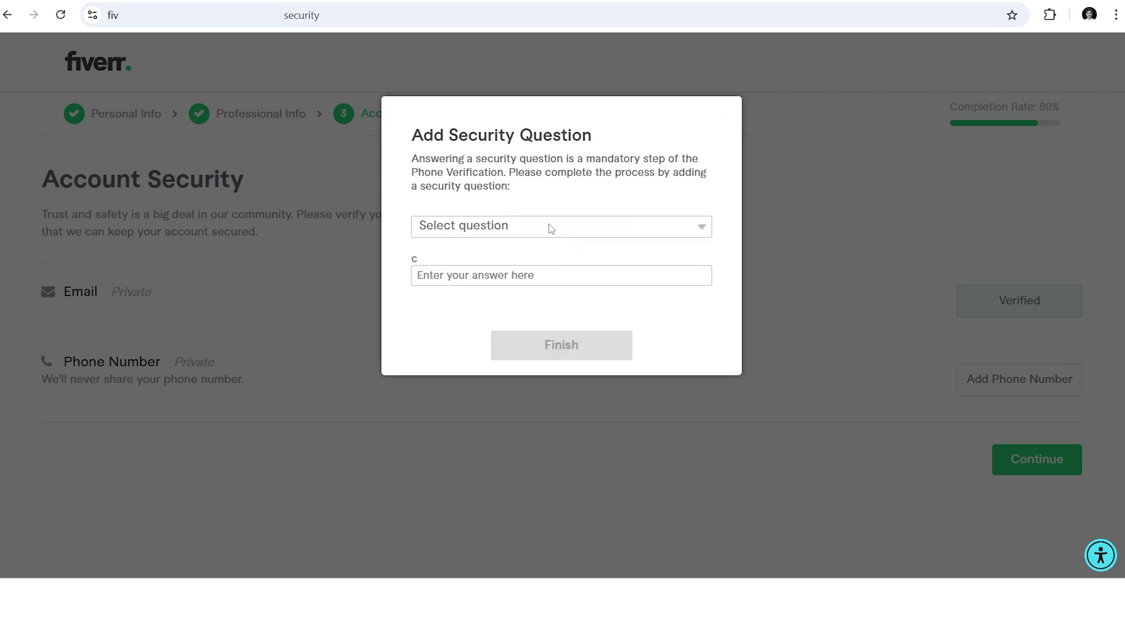
- Choose a security question and save it with its answer
{"action": "left_click", "coordinate": [551, 228]}
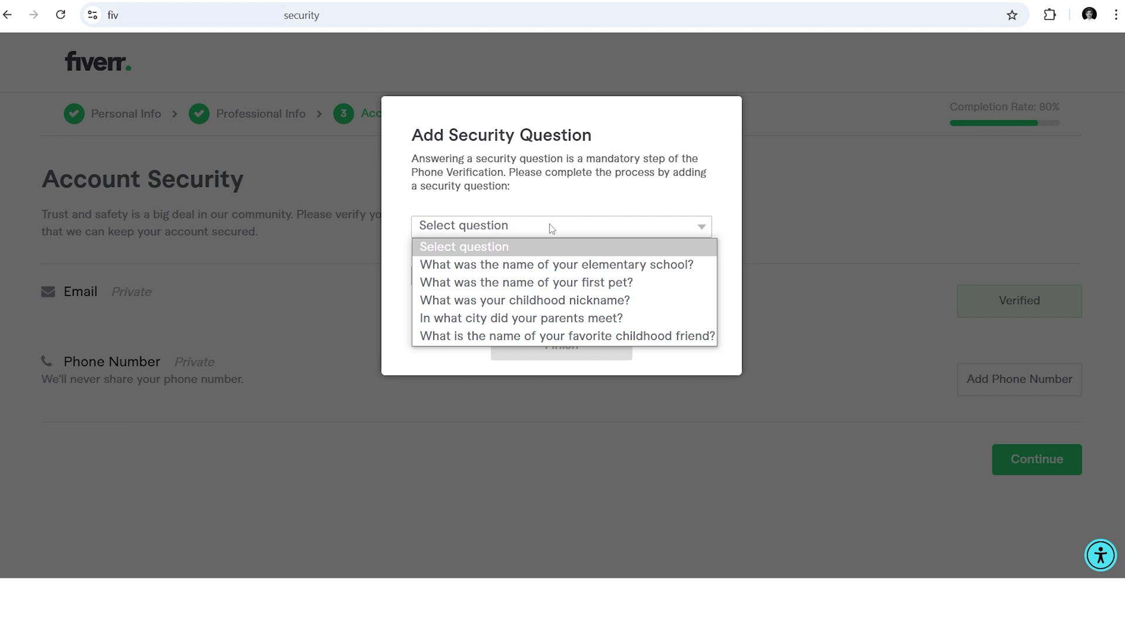
{"action": "left_click", "coordinate": [540, 336]}
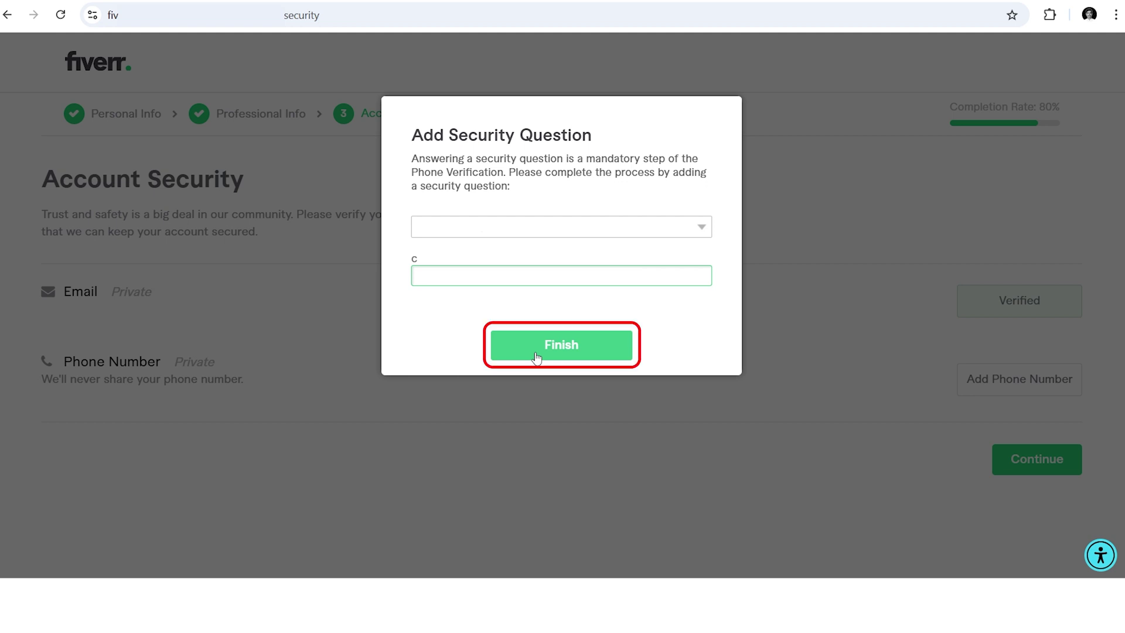
{"action": "left_click", "coordinate": [537, 358]}
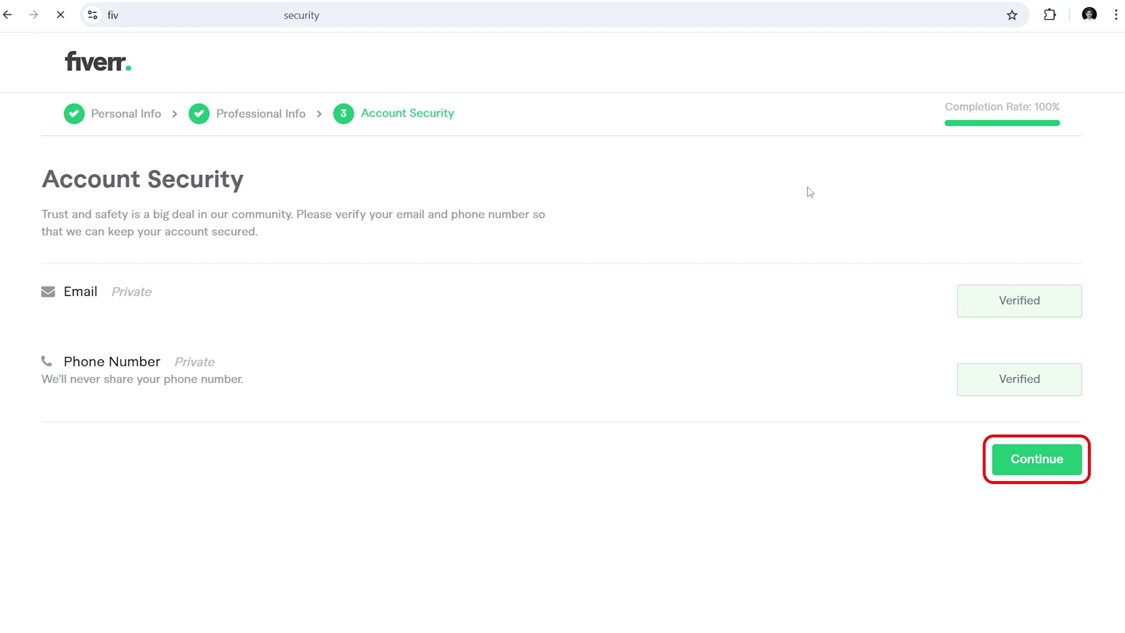
- Finish Account Security and choose Create a Gig instead of the Kickstart offer
{"action": "left_click", "coordinate": [1043, 466]}
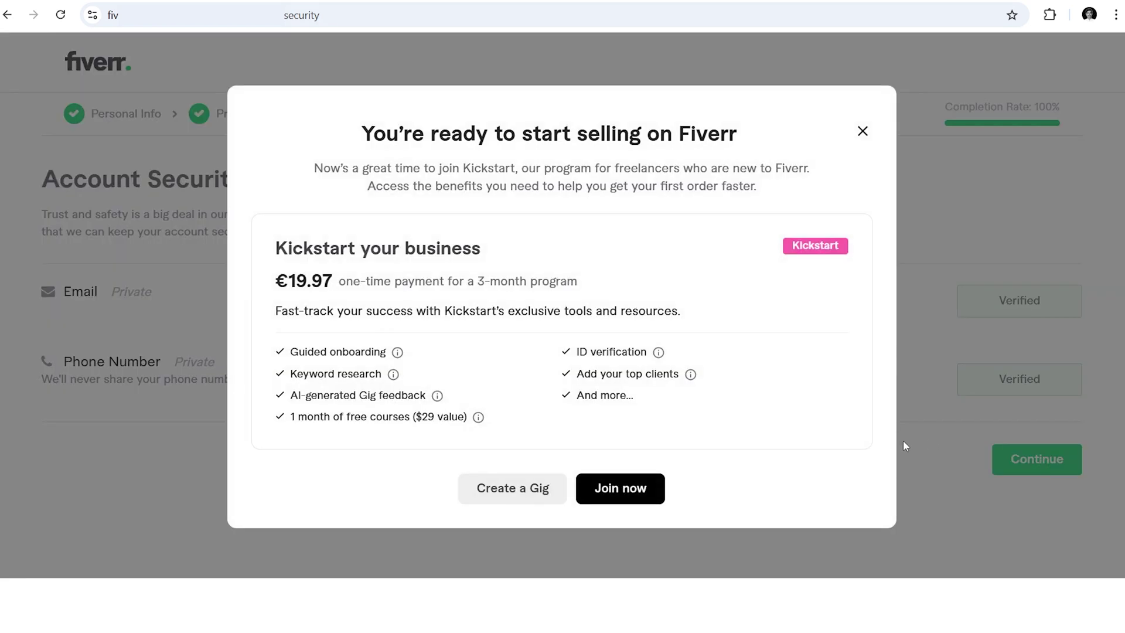
{"action": "mouse_move", "coordinate": [396, 353]}
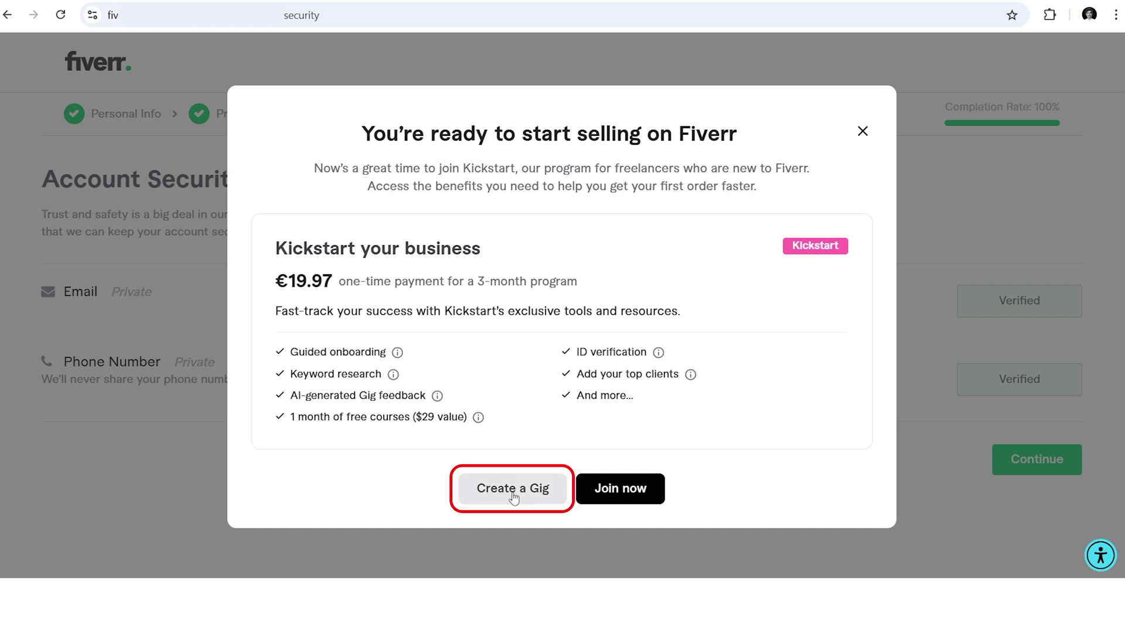
{"action": "left_click", "coordinate": [513, 489]}
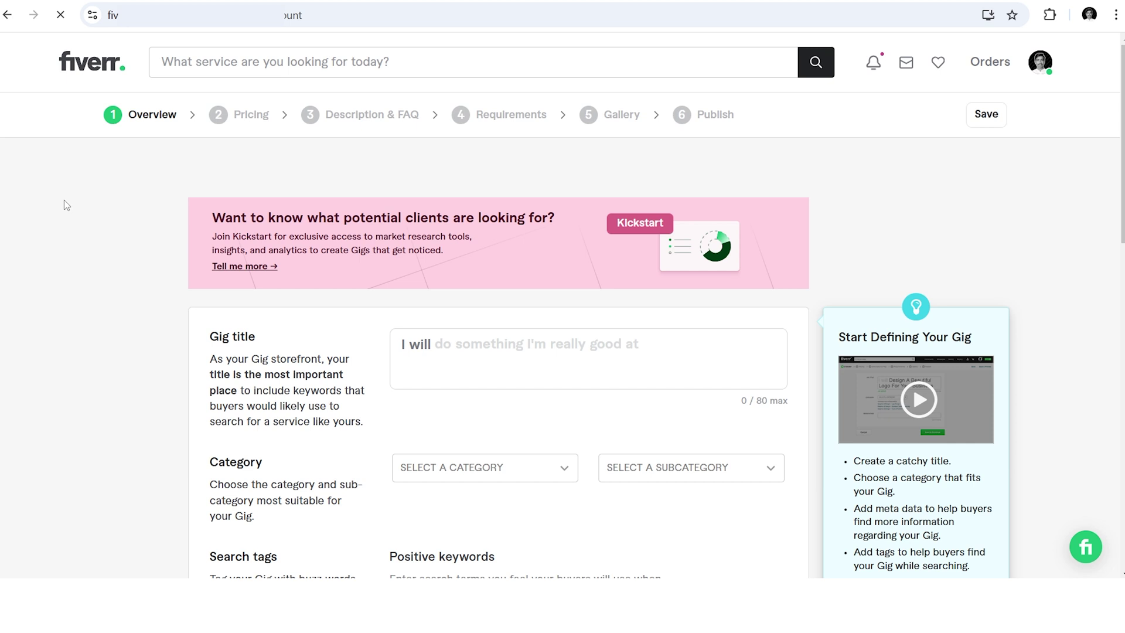